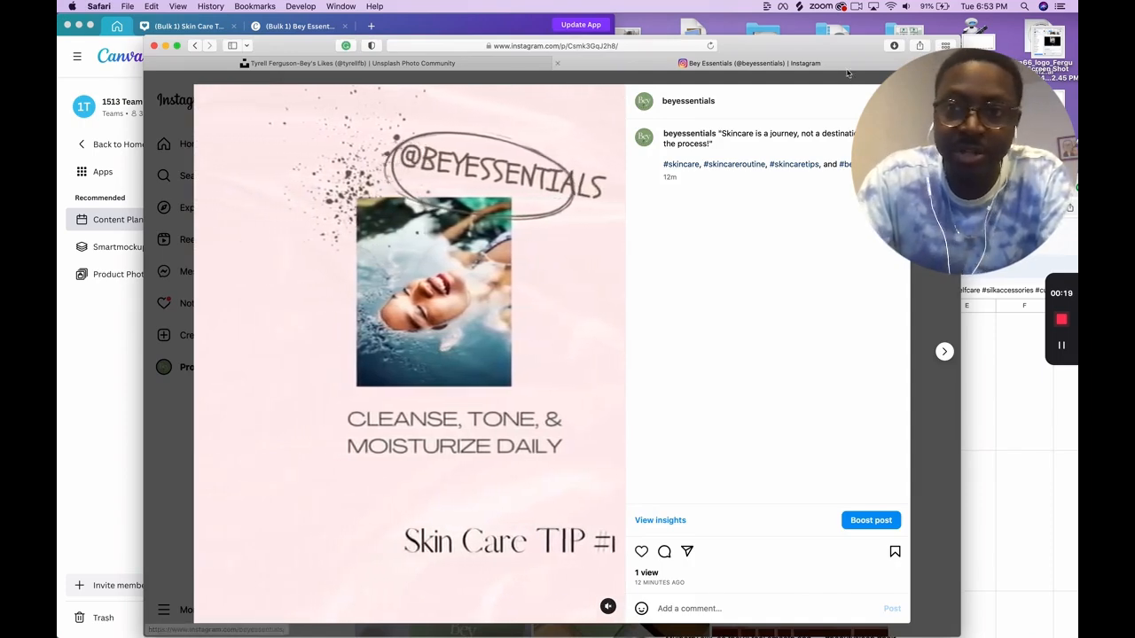
Review the "Silk pillowcases help keep skin hydrated." post on the beyessentials Instagram profile, returning to the posts grid
click(195, 45)
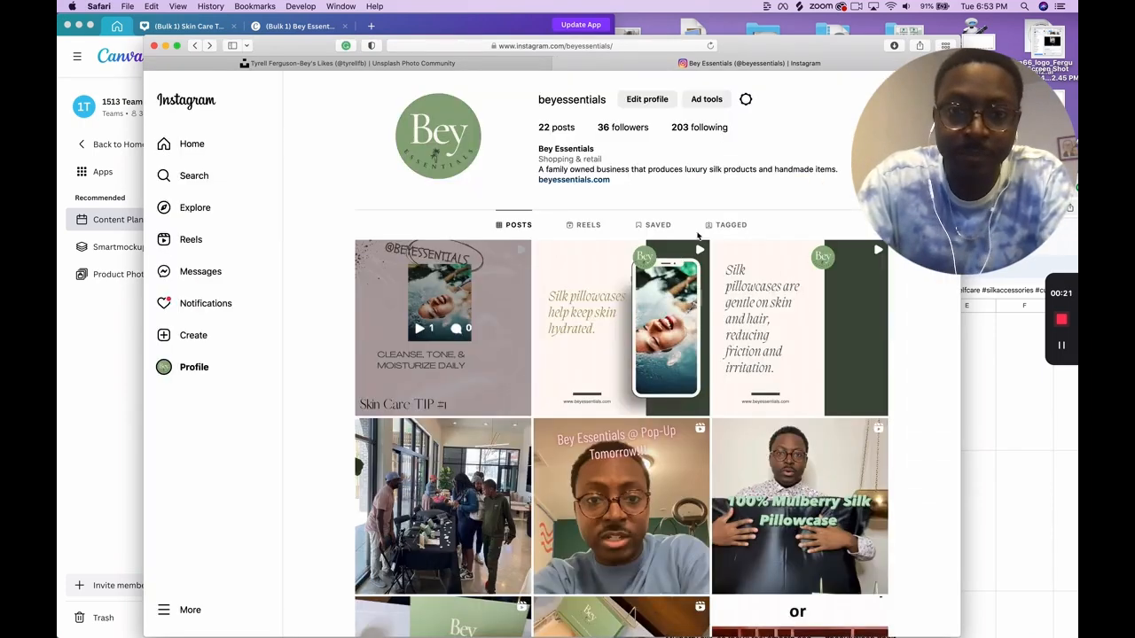
click(594, 332)
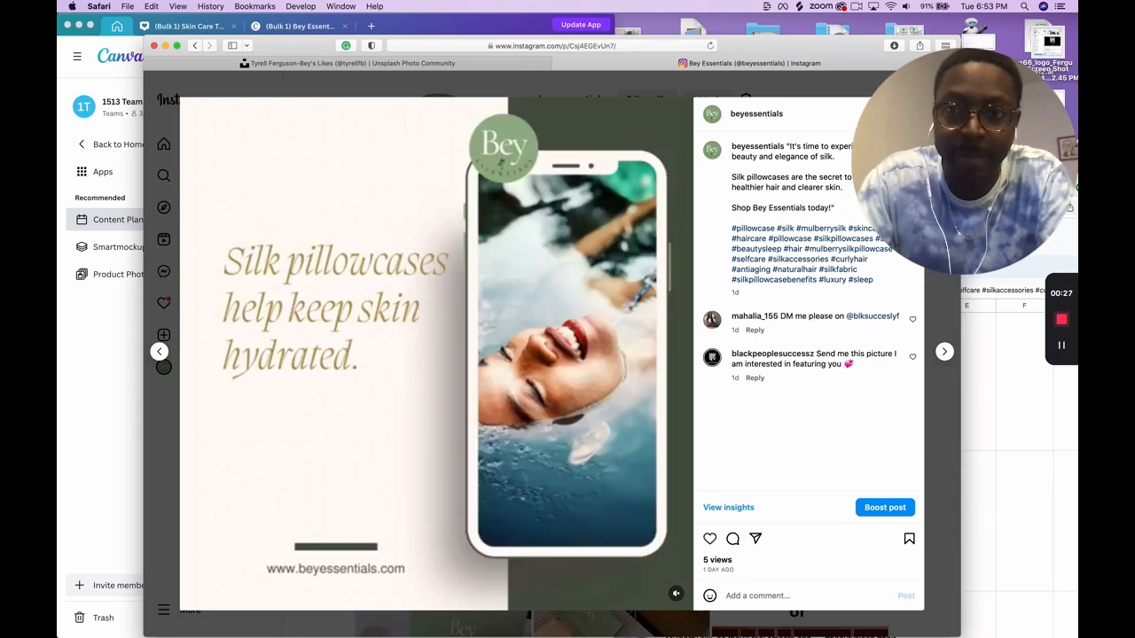
mouse_move(772, 114)
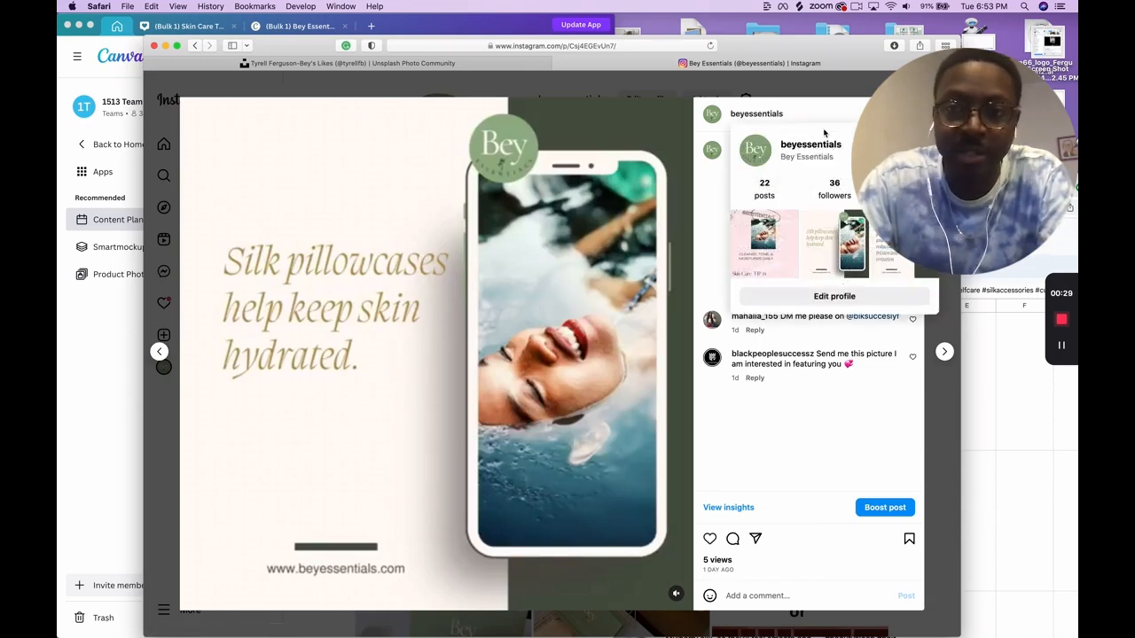
click(943, 88)
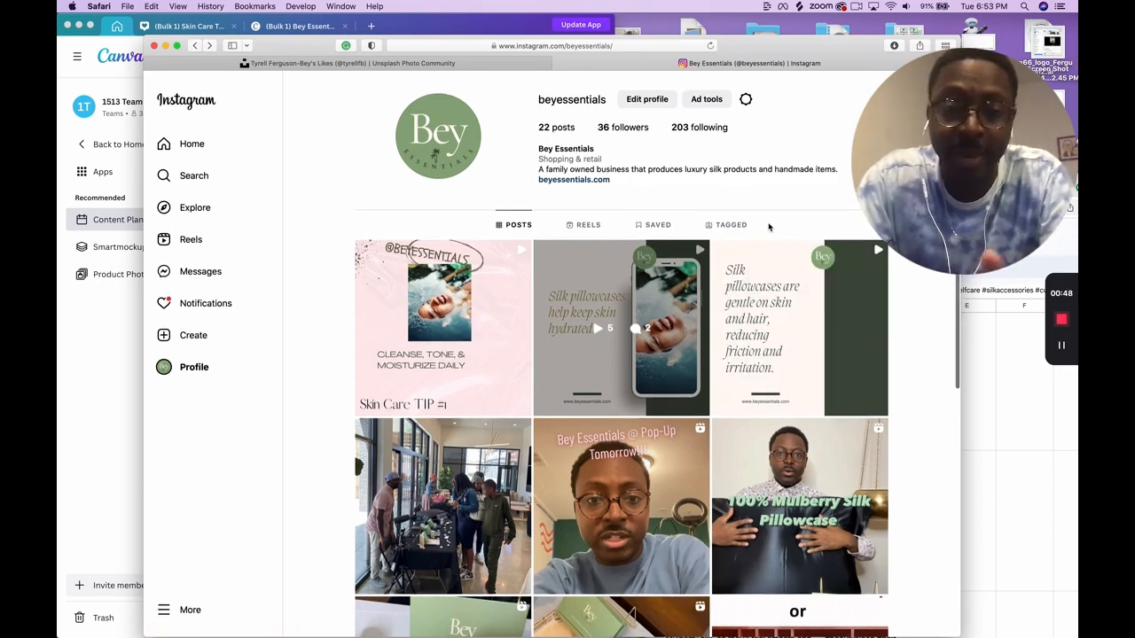
scroll(768, 228, down, 1)
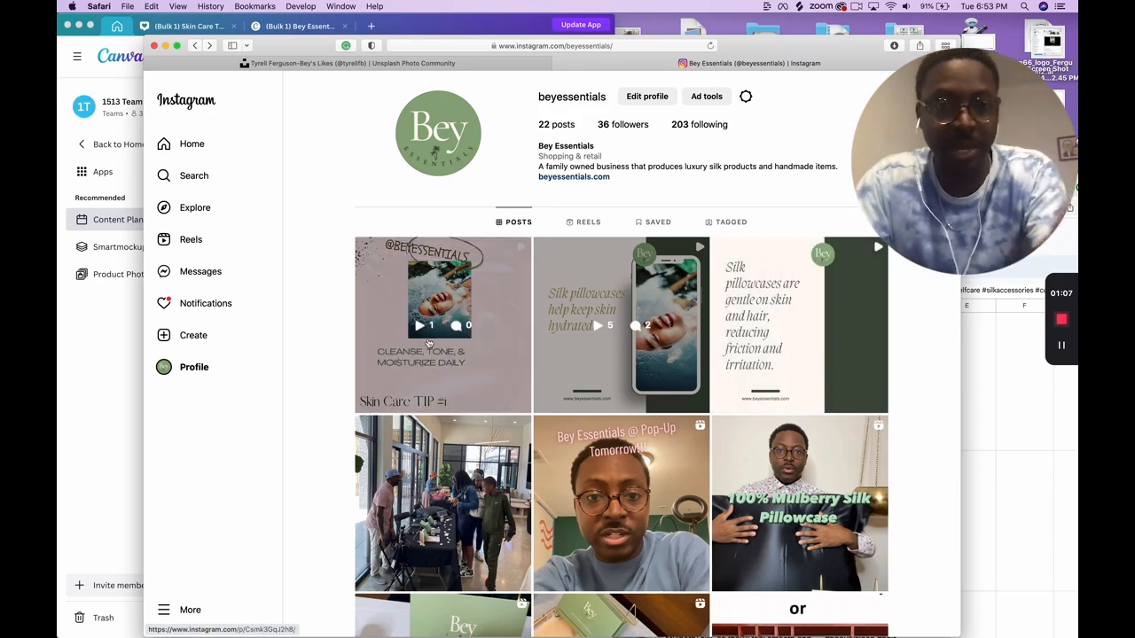
drag(776, 54, 717, 75)
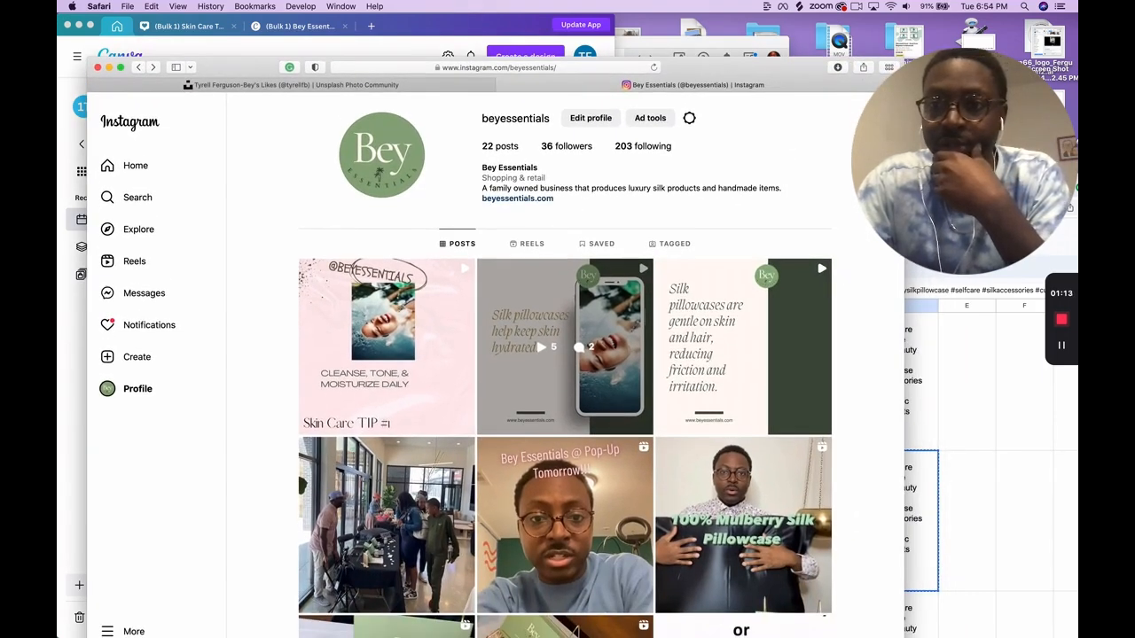
Switch to Chrome, search Google for "bard" and open the Bard chat site
key(super+Tab)
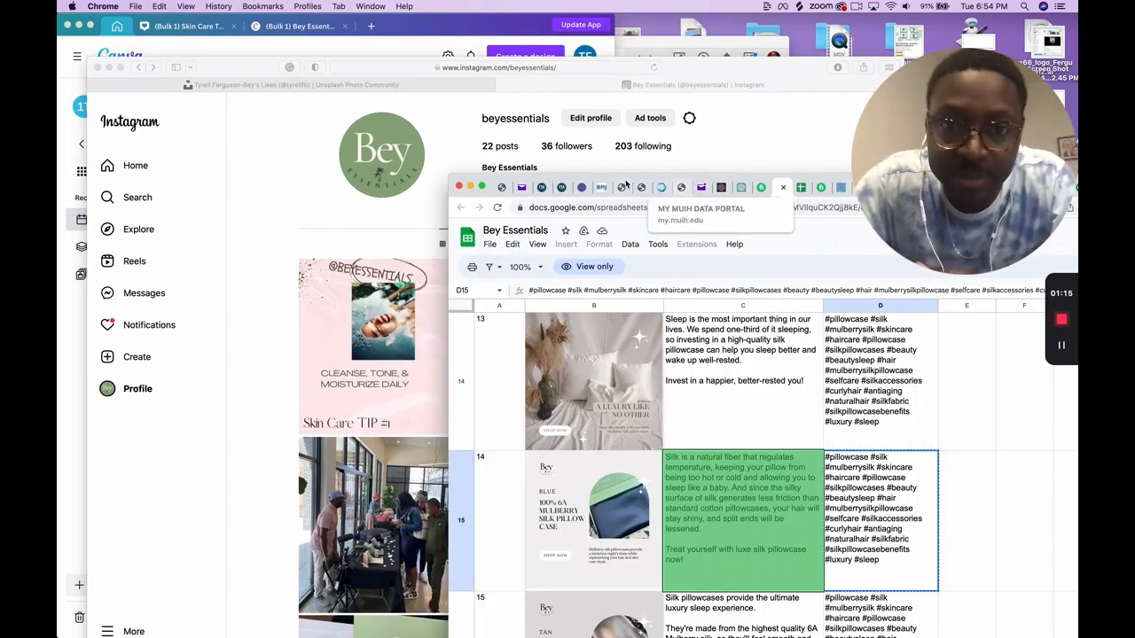
drag(595, 179, 361, 108)
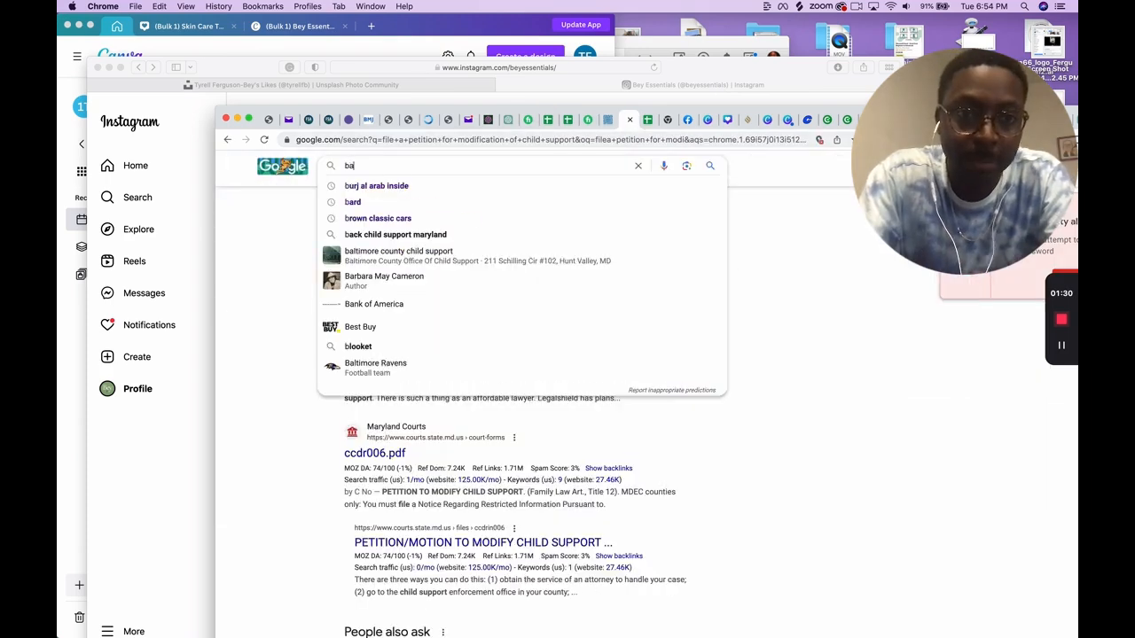
text(rd)
key(Return)
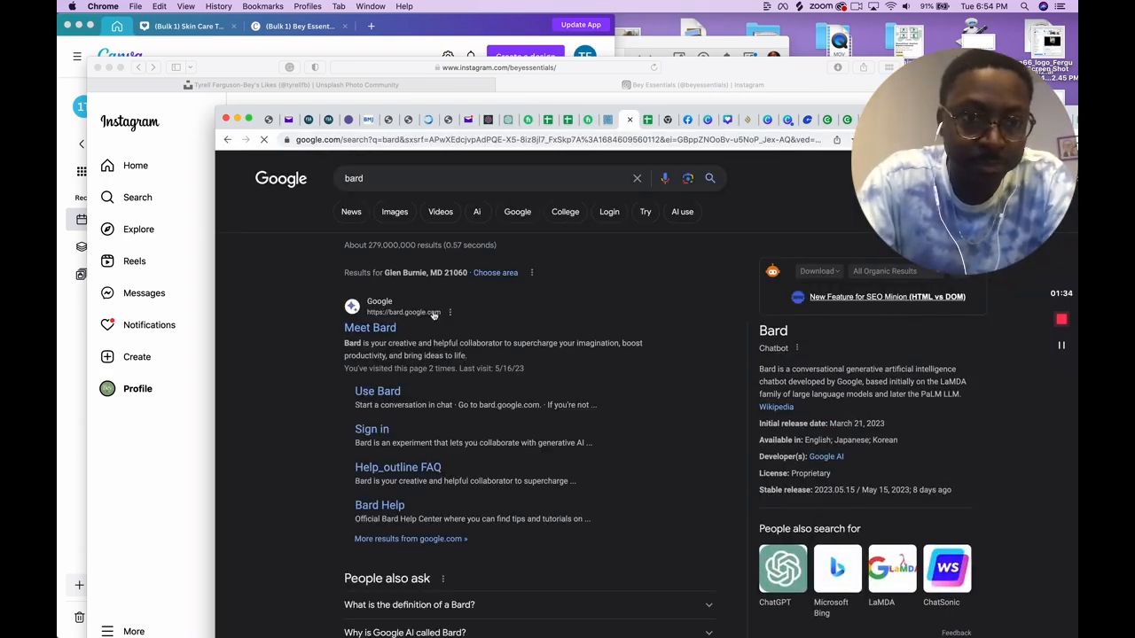
click(391, 328)
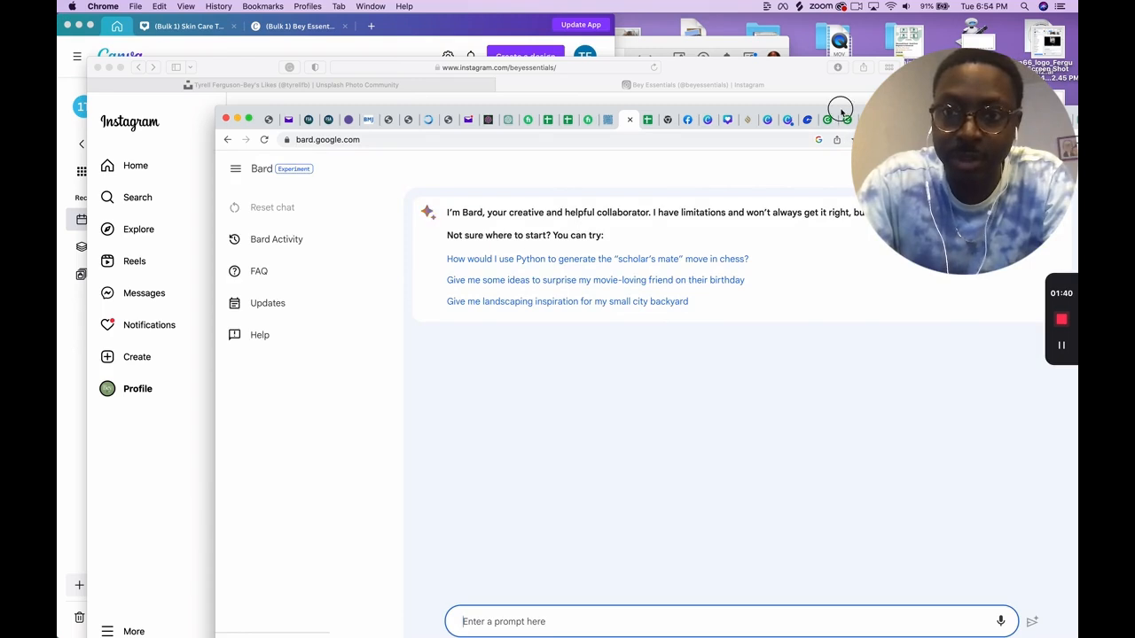
drag(841, 110, 828, 83)
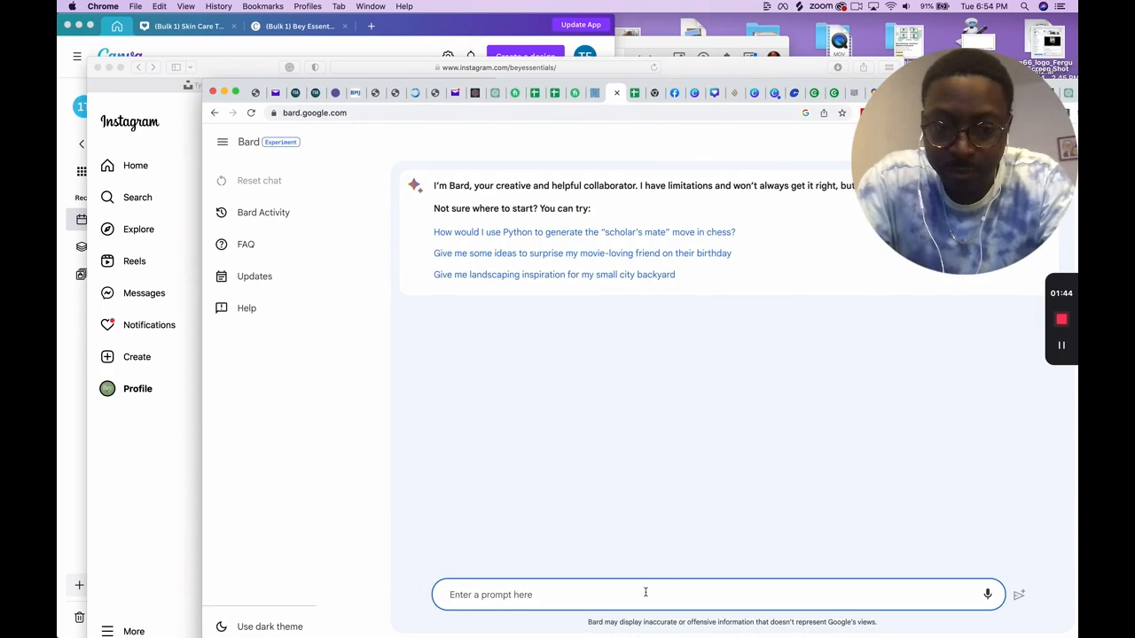
Ask Bard to "write a cheesecake recipe" and read through its answer
text(write a cheeseca)
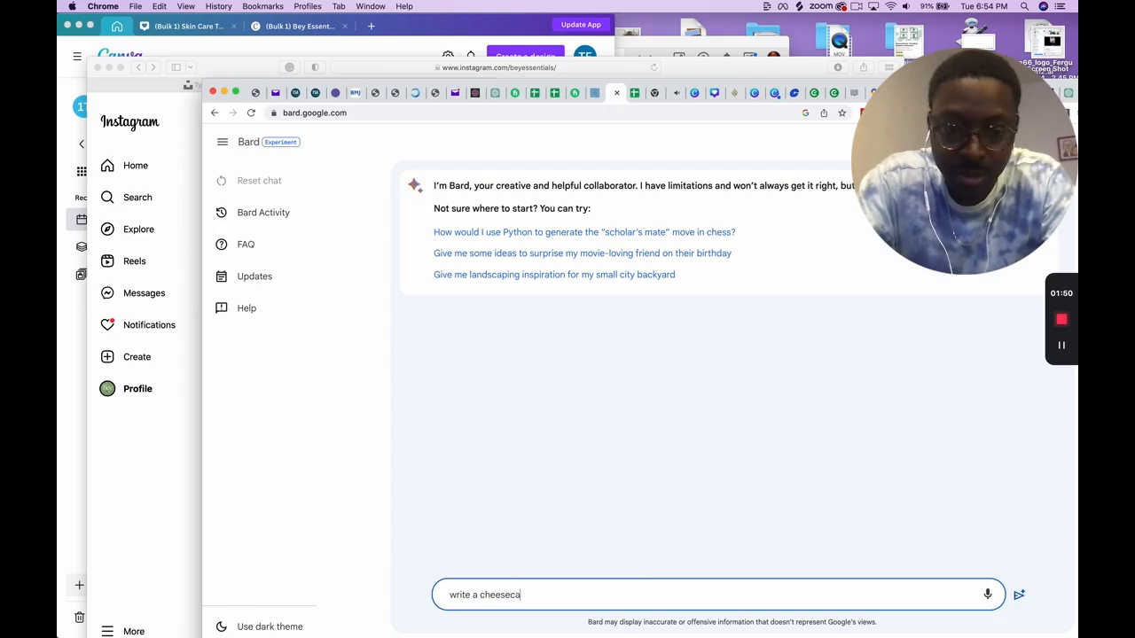
text(ke recipe)
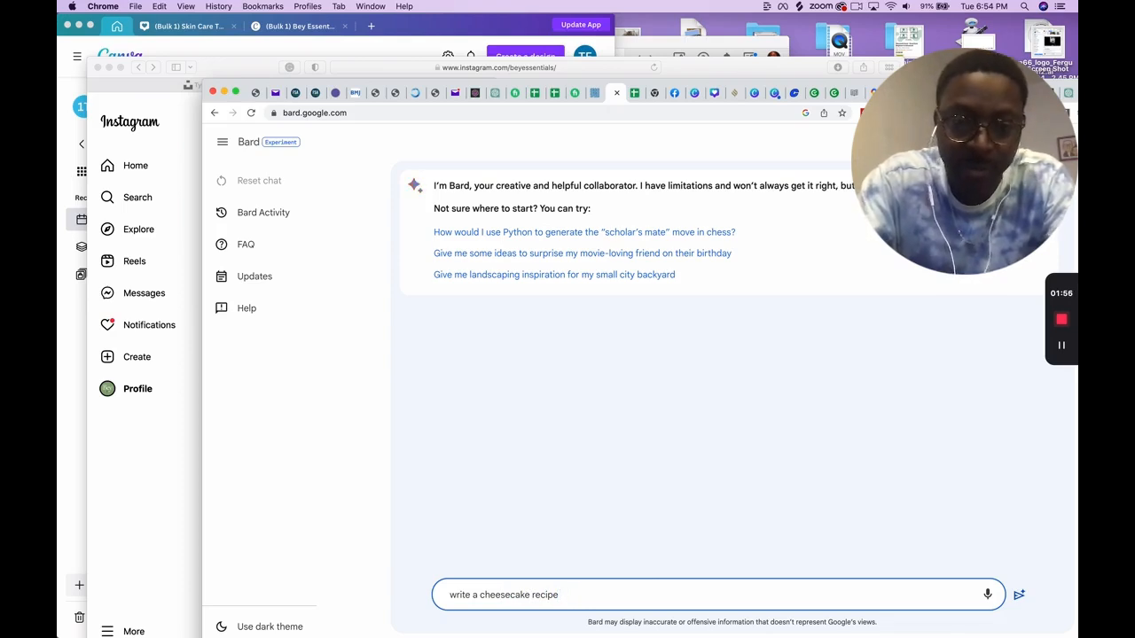
key(Return)
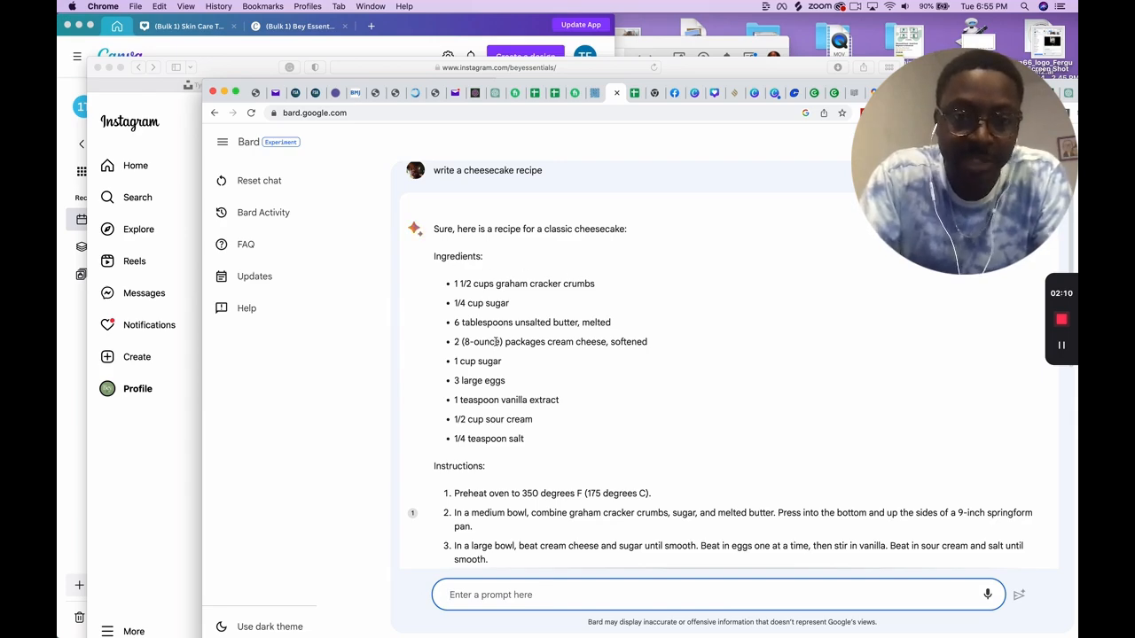
scroll(490, 511, down, 8)
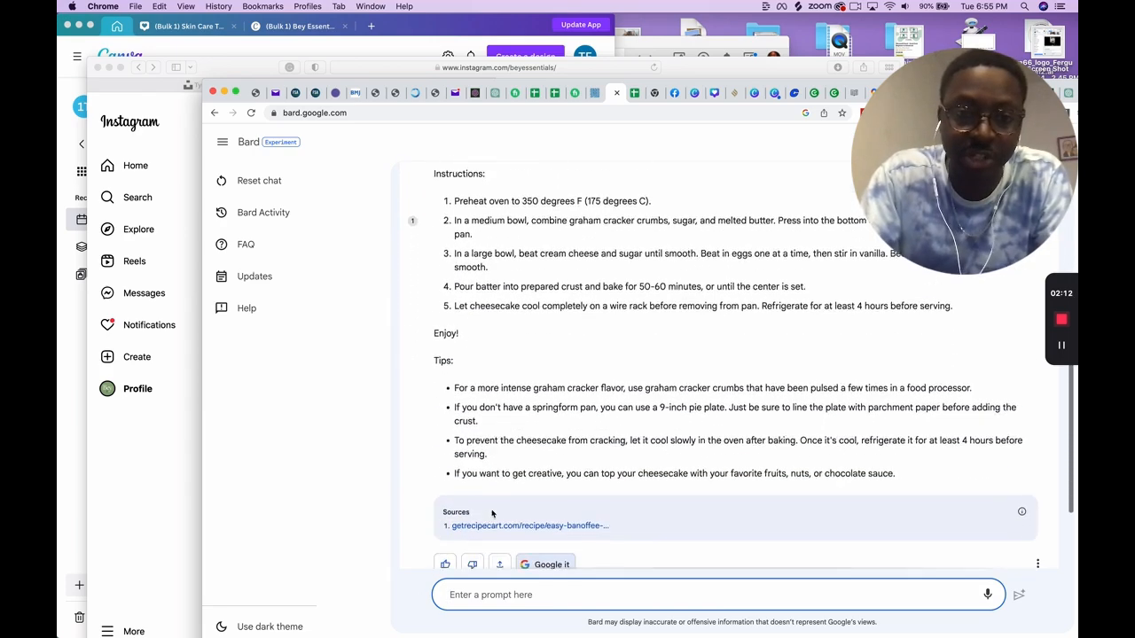
Examine the silk benefit sentences on the Pillow cases sheet of the Skincare Tips spreadsheet
click(556, 93)
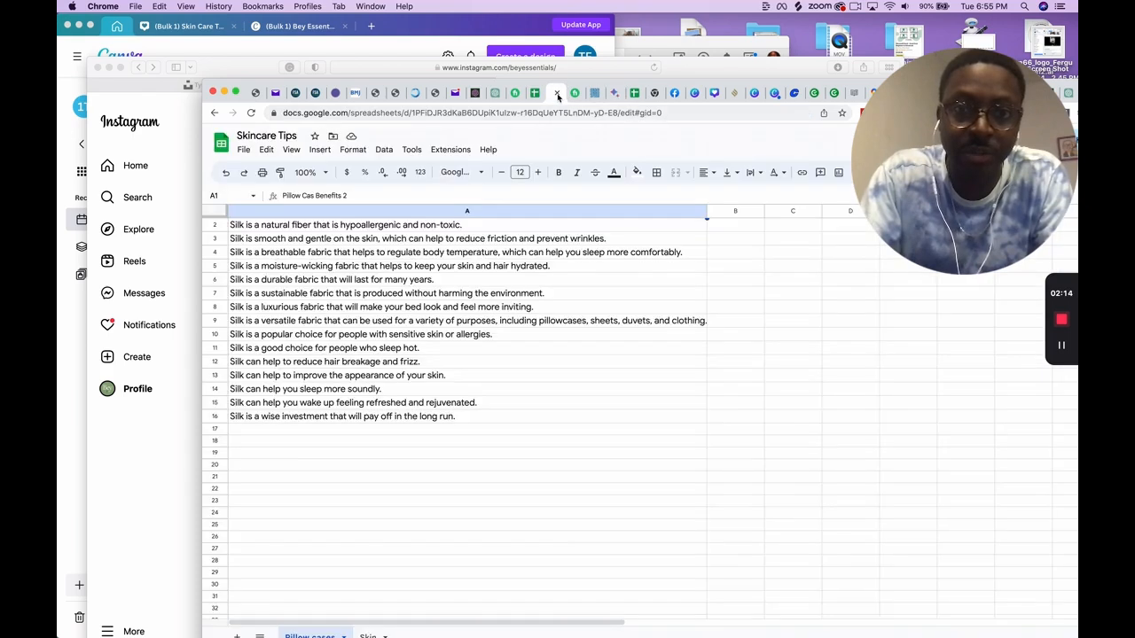
scroll(377, 224, up, 1)
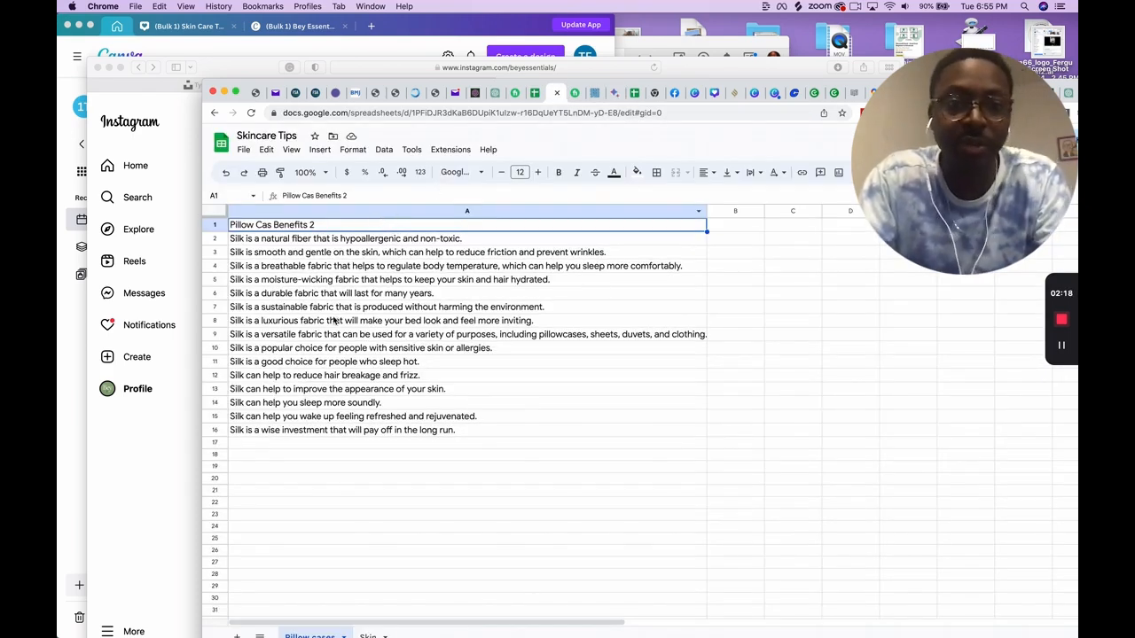
scroll(339, 323, down, 1)
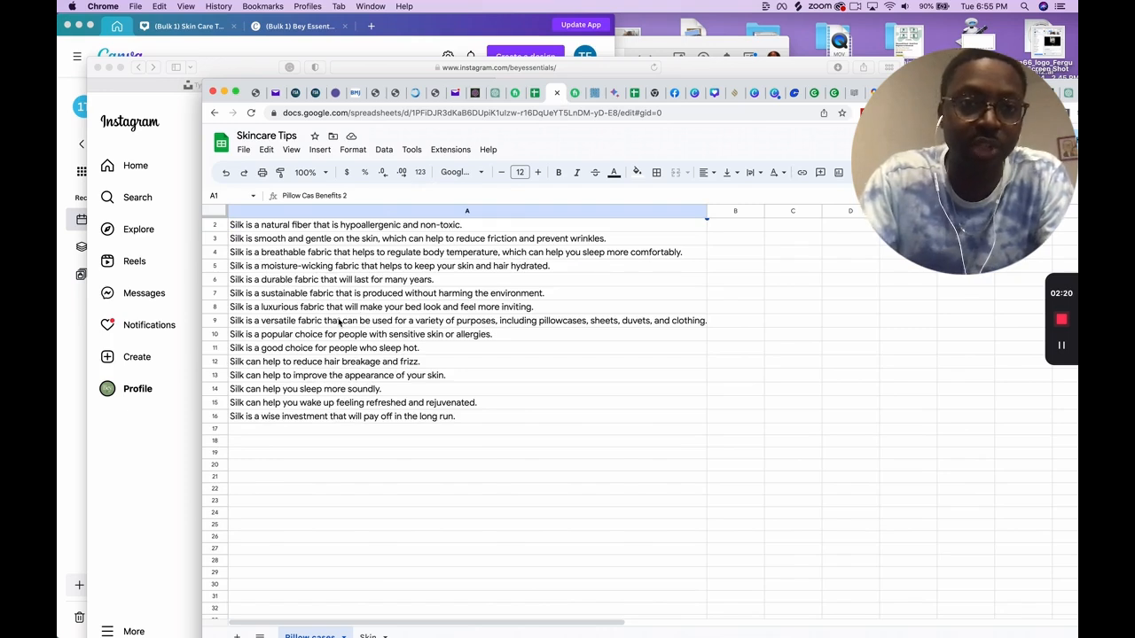
Switch to the Canva desktop app and open the brown Bey Essentials design with the {Benefits} placeholder from the recent designs
click(775, 93)
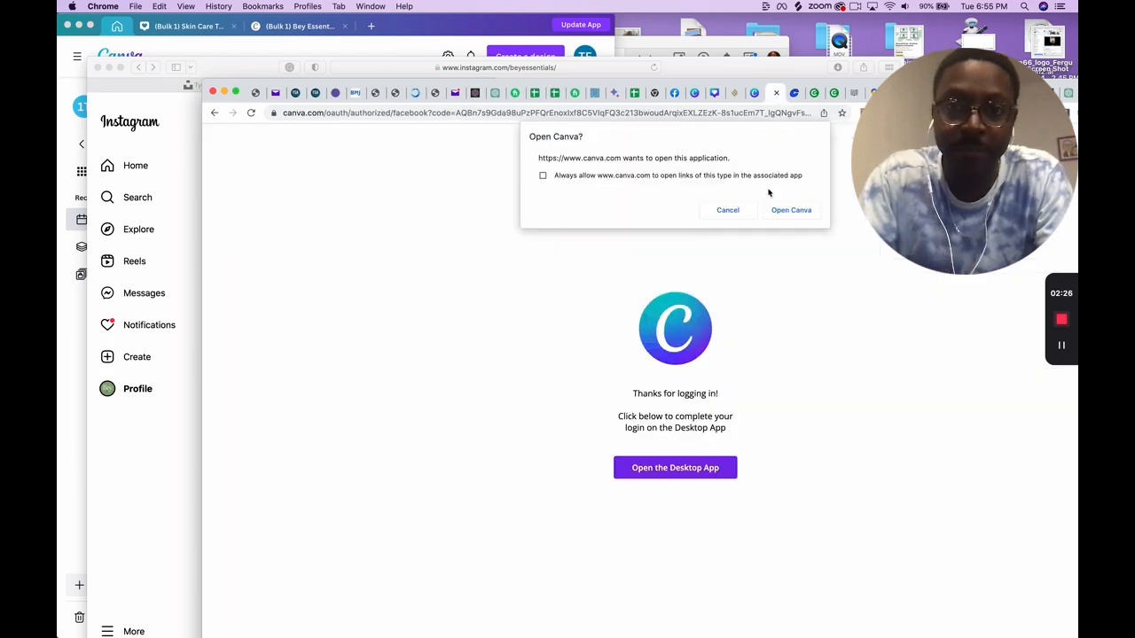
click(785, 213)
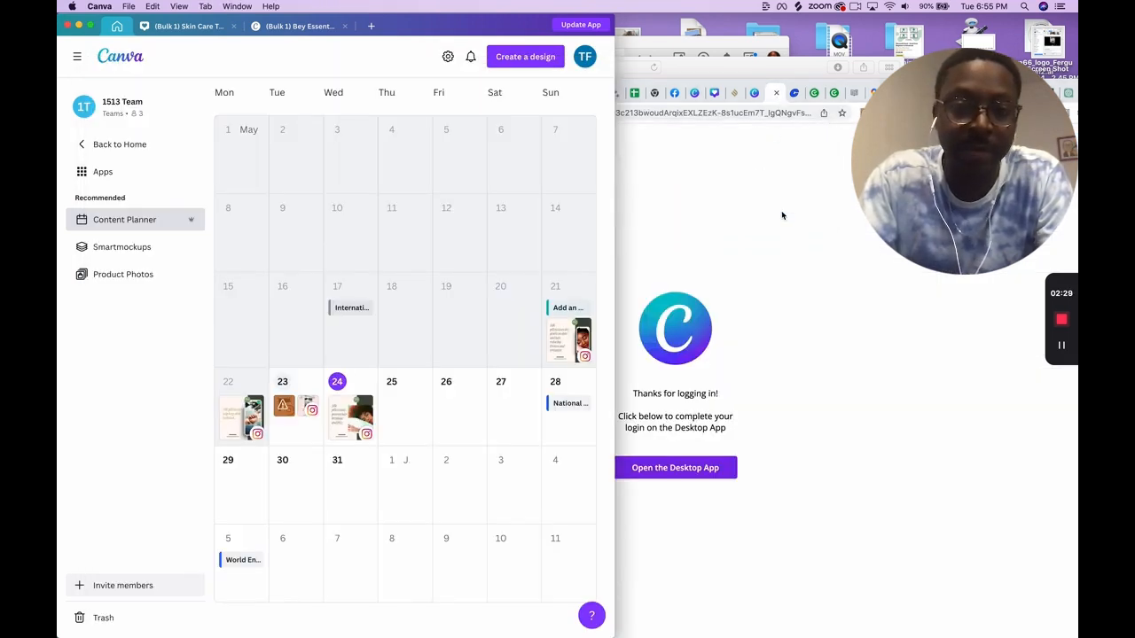
click(77, 58)
click(77, 58)
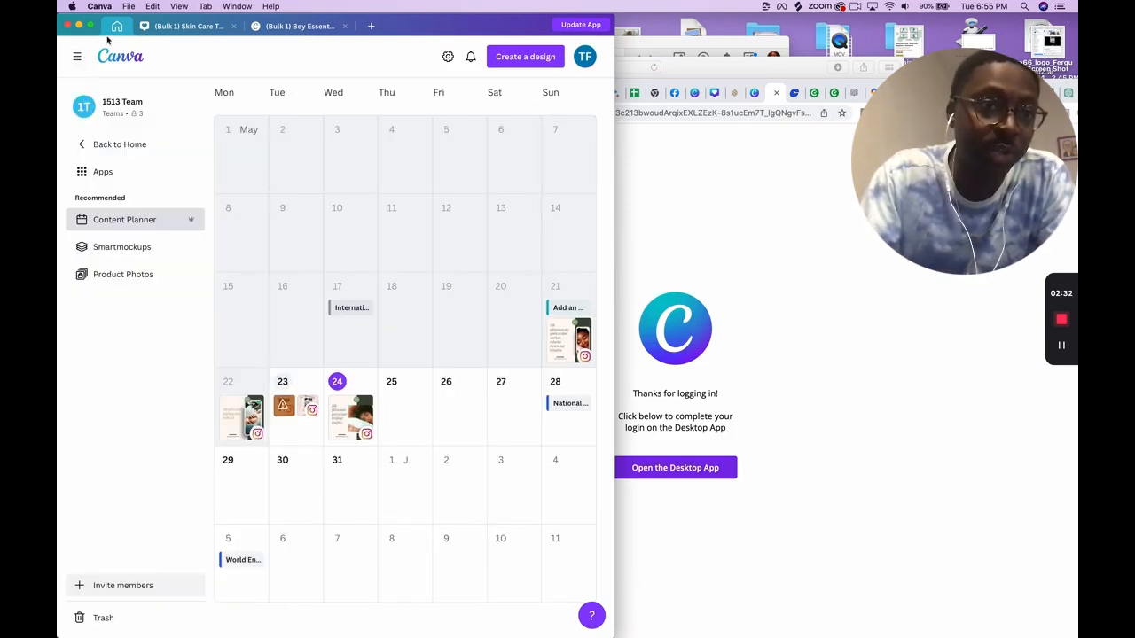
click(109, 145)
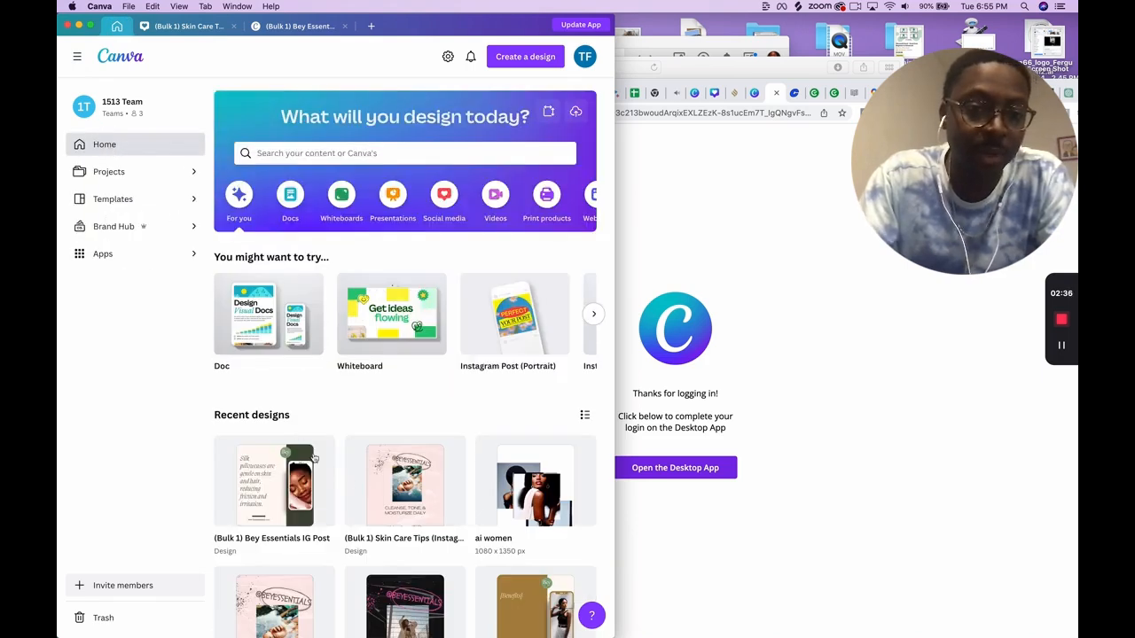
click(523, 607)
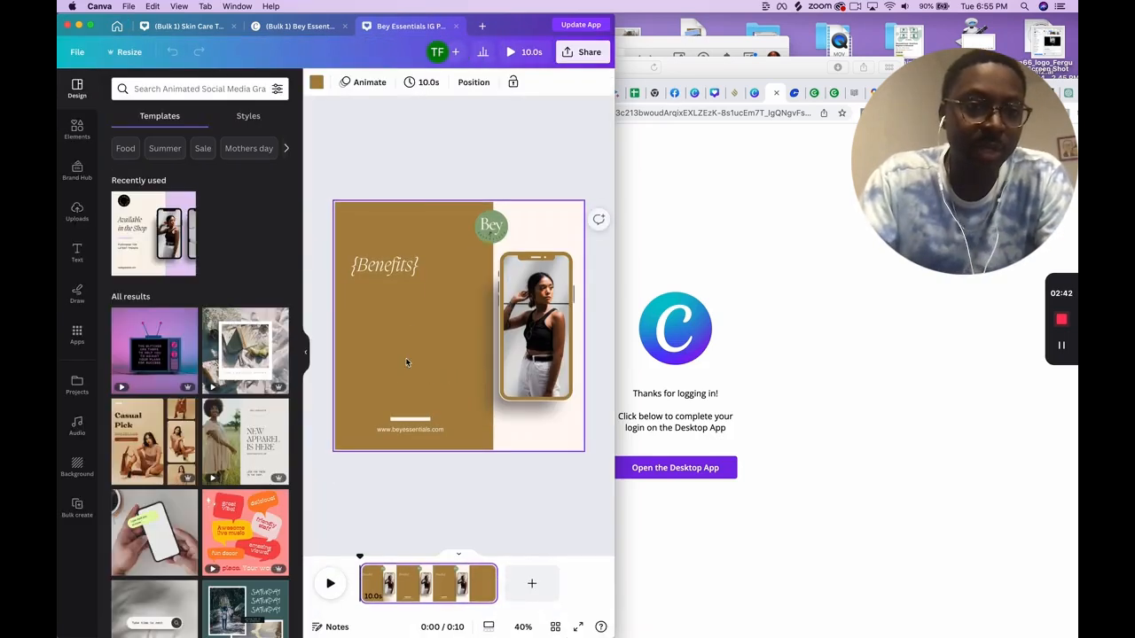
Select the {Benefits} text box and start Bulk create for this design
click(406, 269)
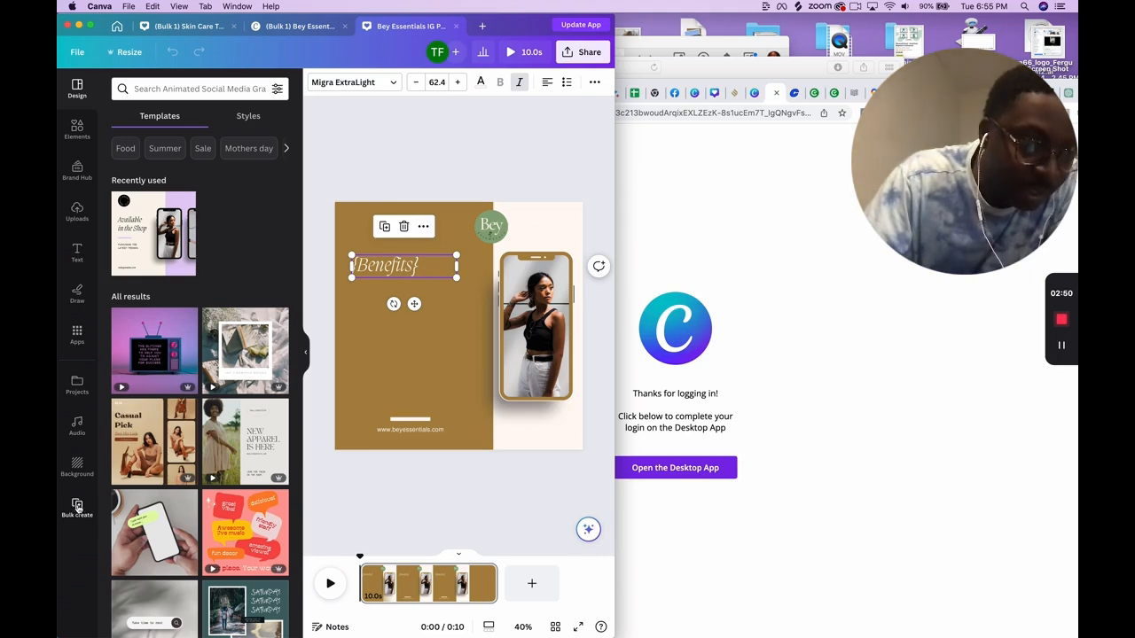
drag(522, 26, 761, 24)
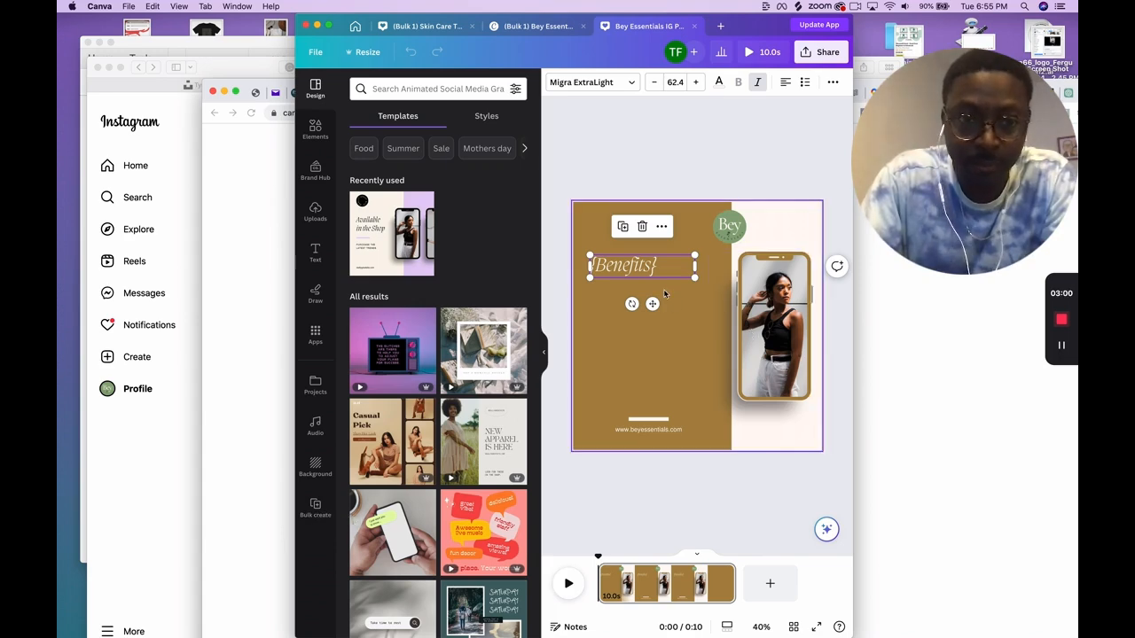
click(314, 508)
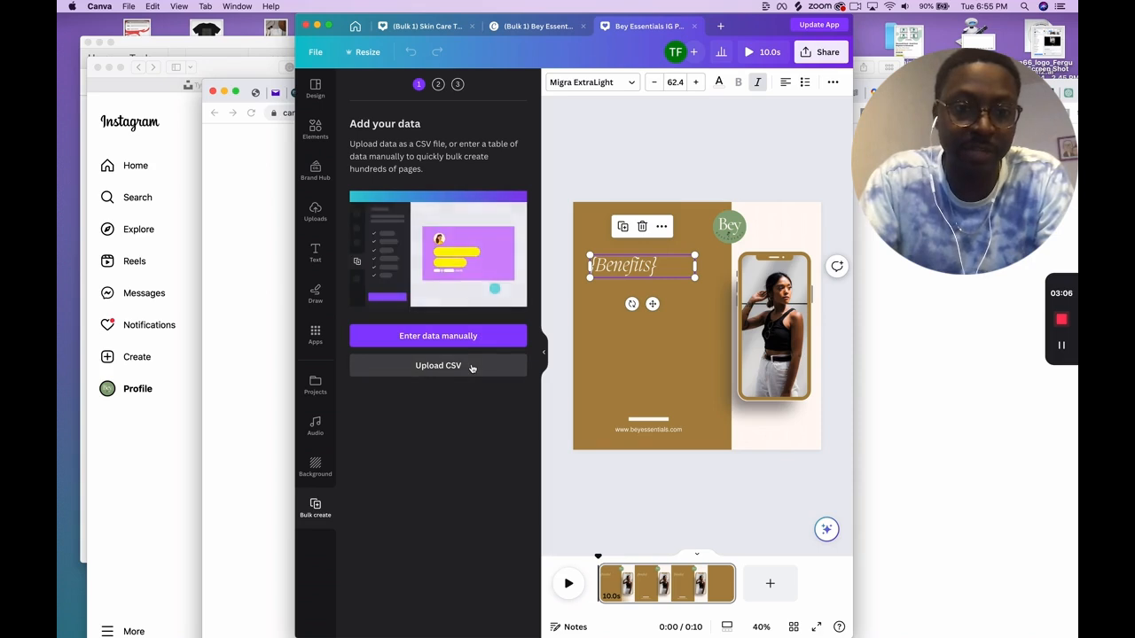
Upload "Silk Pillow case benefits. - Sheet1.csv" as the bulk creation data, finding it with the file search term "silk"
click(472, 366)
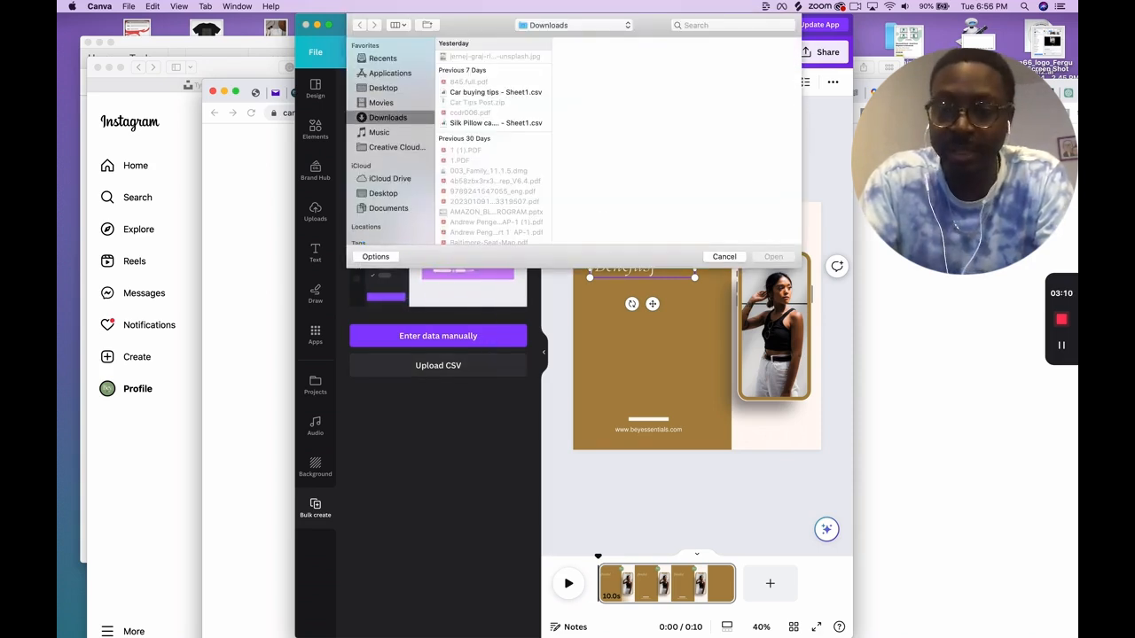
click(725, 257)
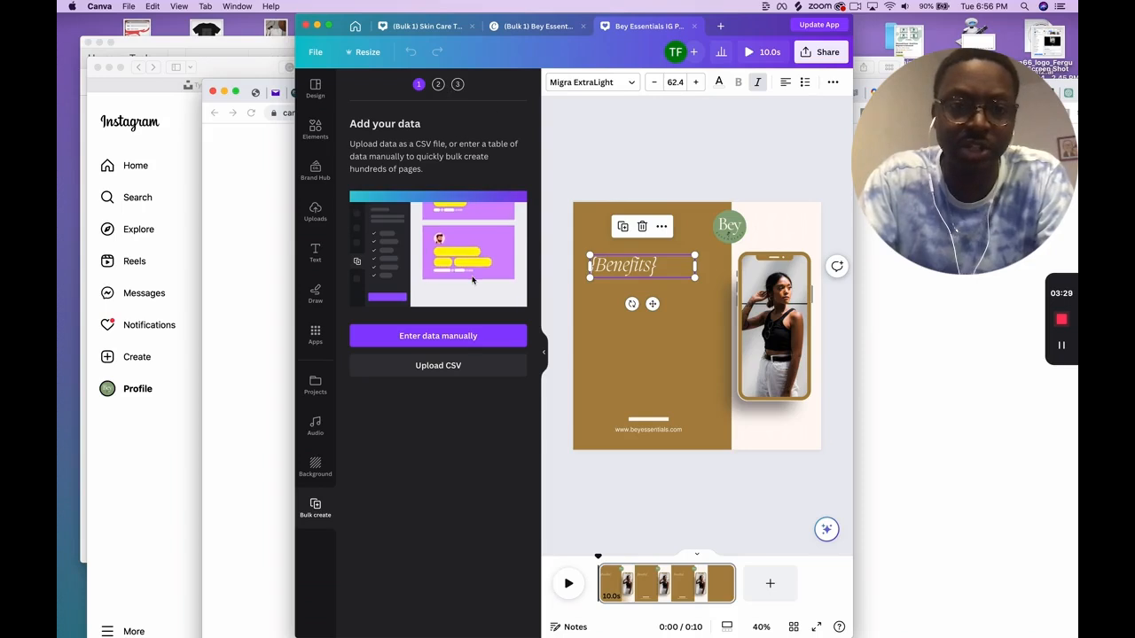
click(476, 365)
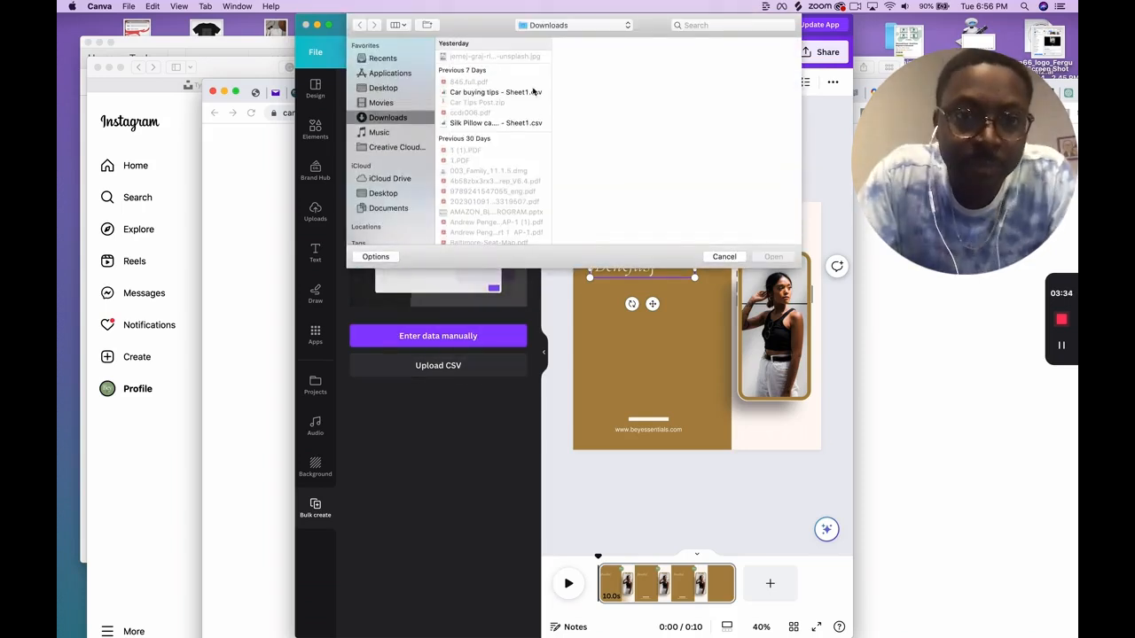
scroll(482, 180, down, 3)
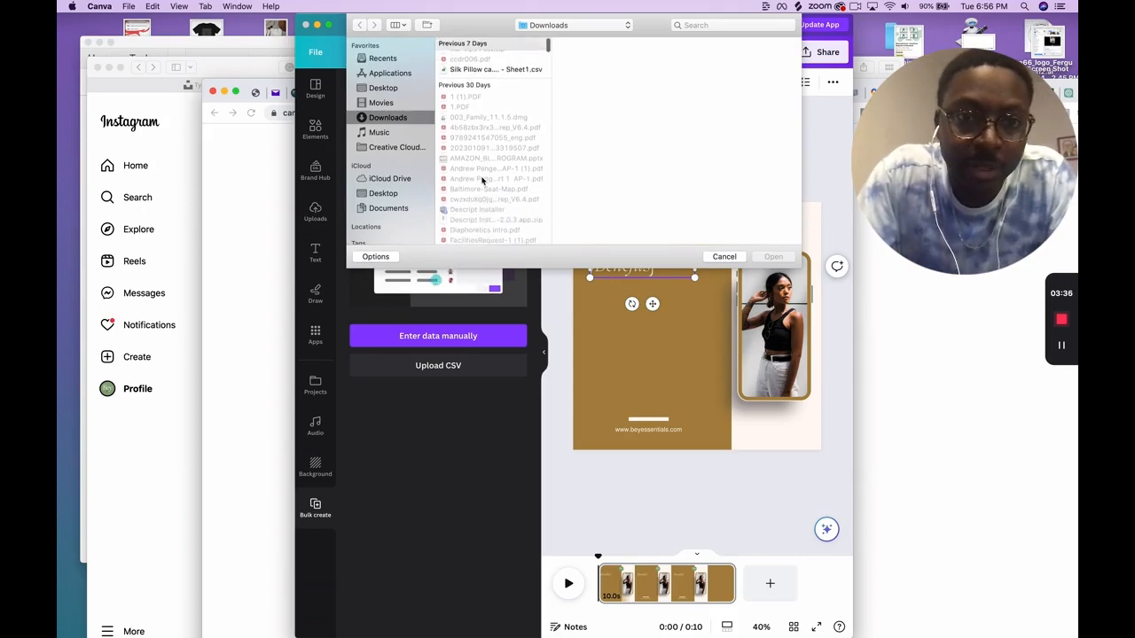
scroll(483, 180, up, 3)
click(697, 25)
text(sile)
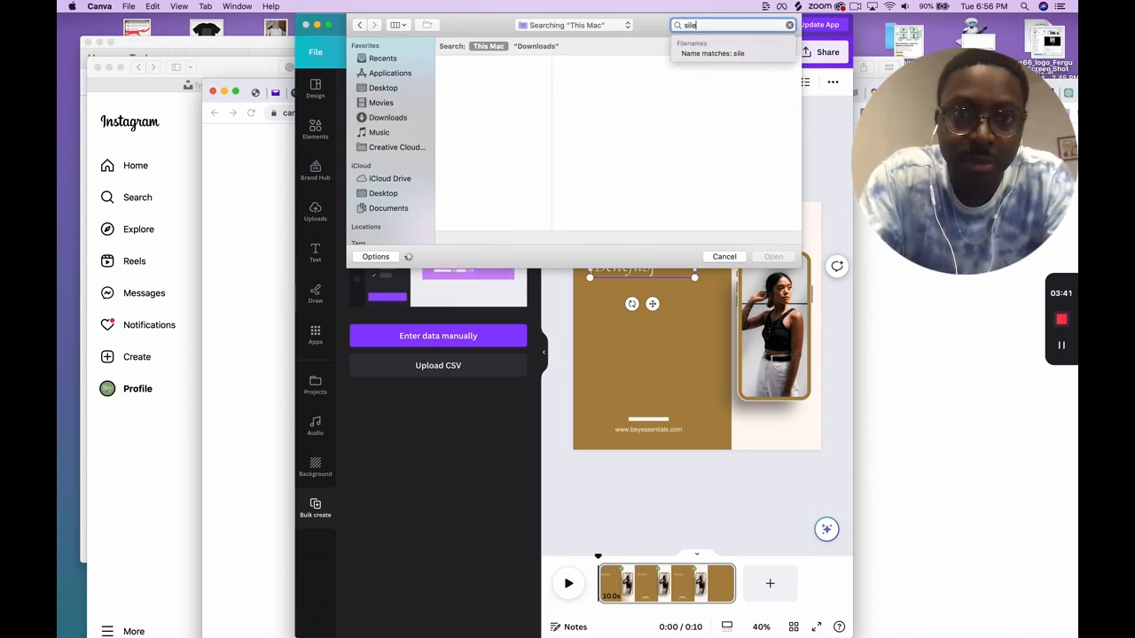
key(BackSpace)
text(k)
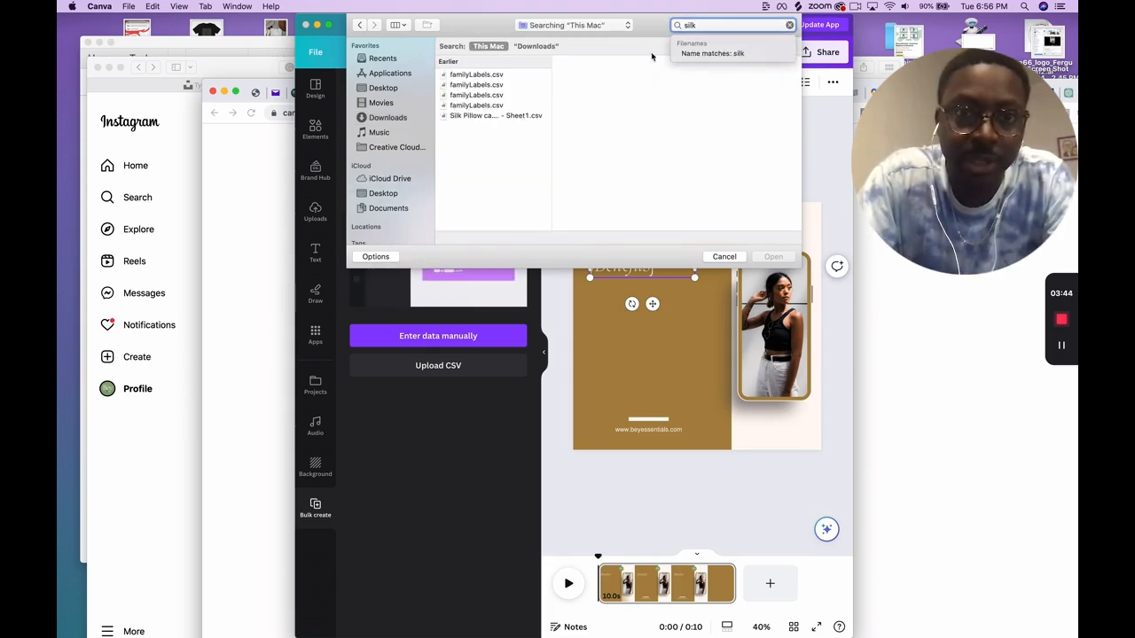
click(514, 116)
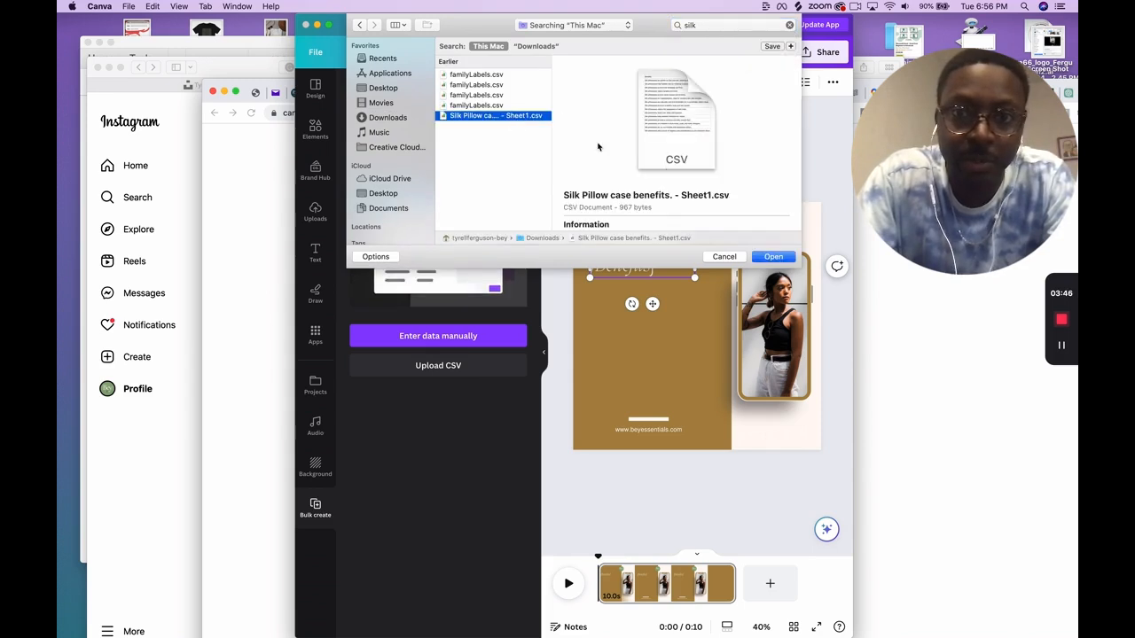
click(776, 257)
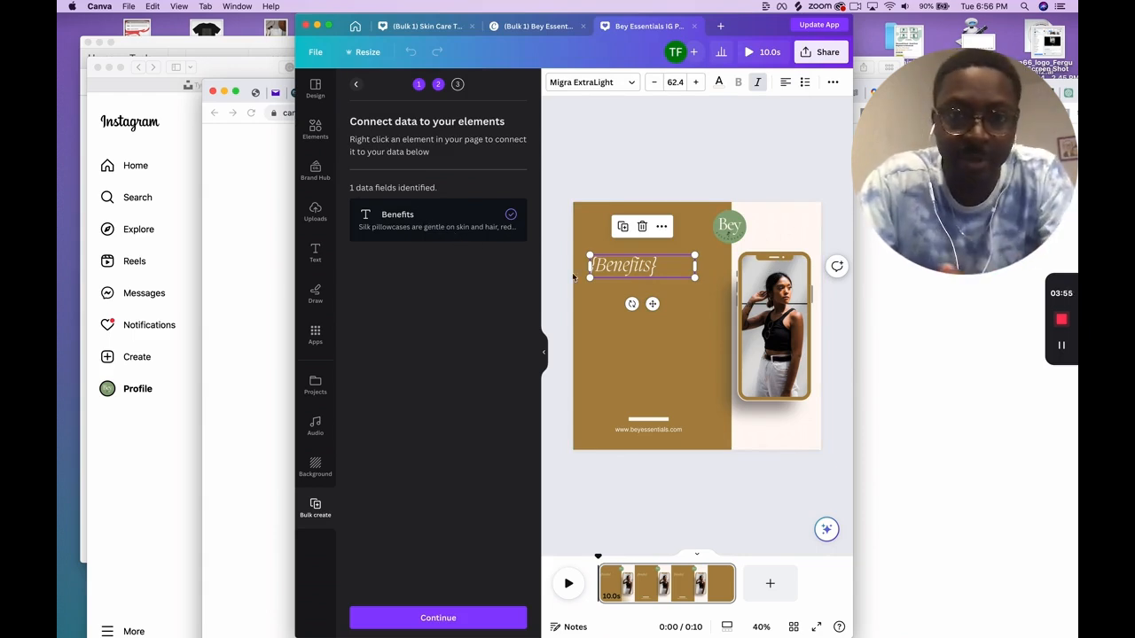
Try to connect the {Benefits} text box to the Benefits data field
click(675, 264)
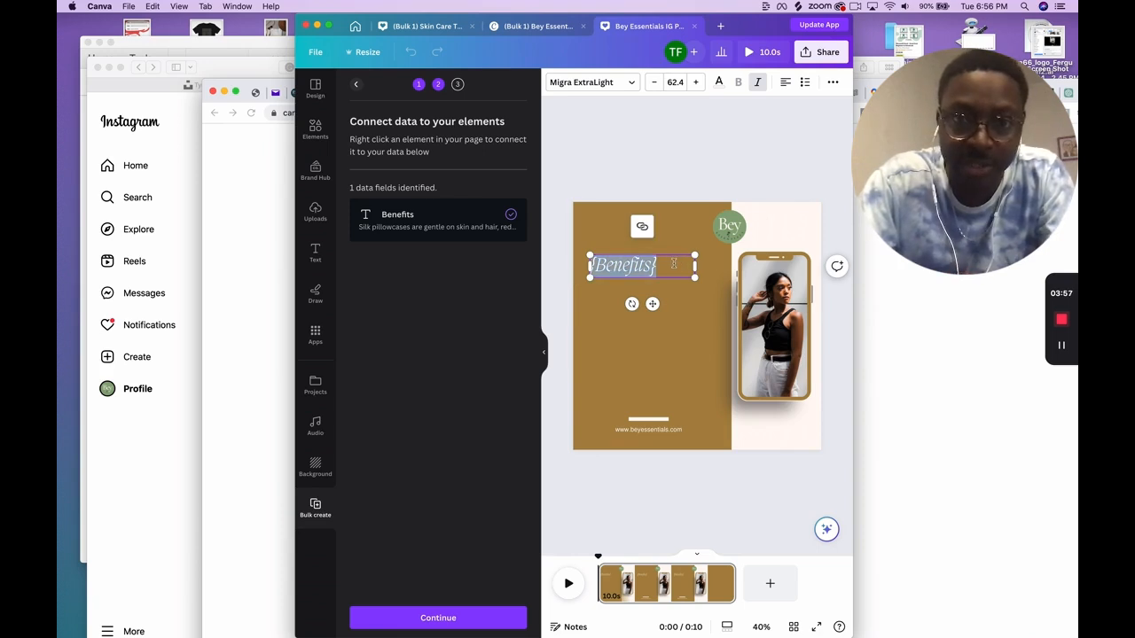
click(671, 270)
click(681, 311)
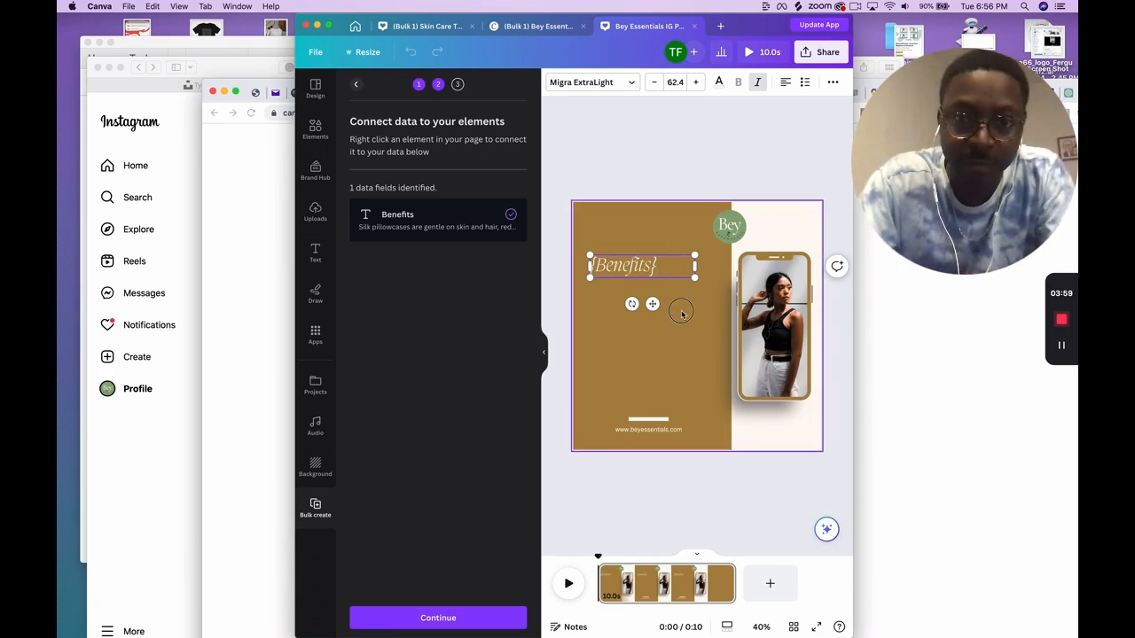
click(671, 264)
click(663, 228)
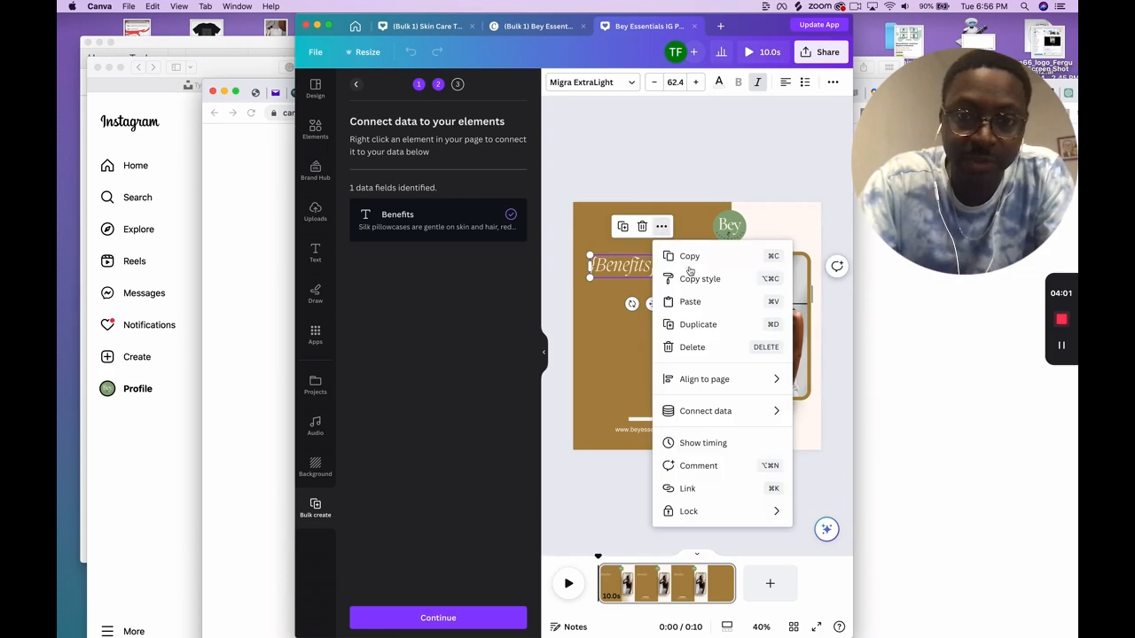
mouse_move(703, 421)
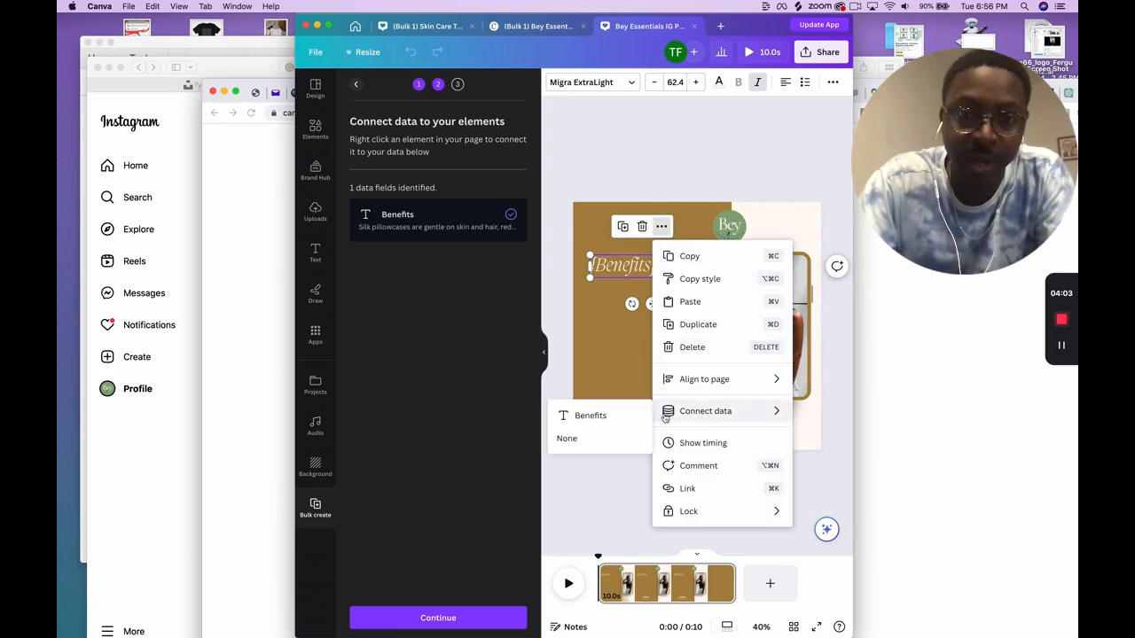
click(592, 416)
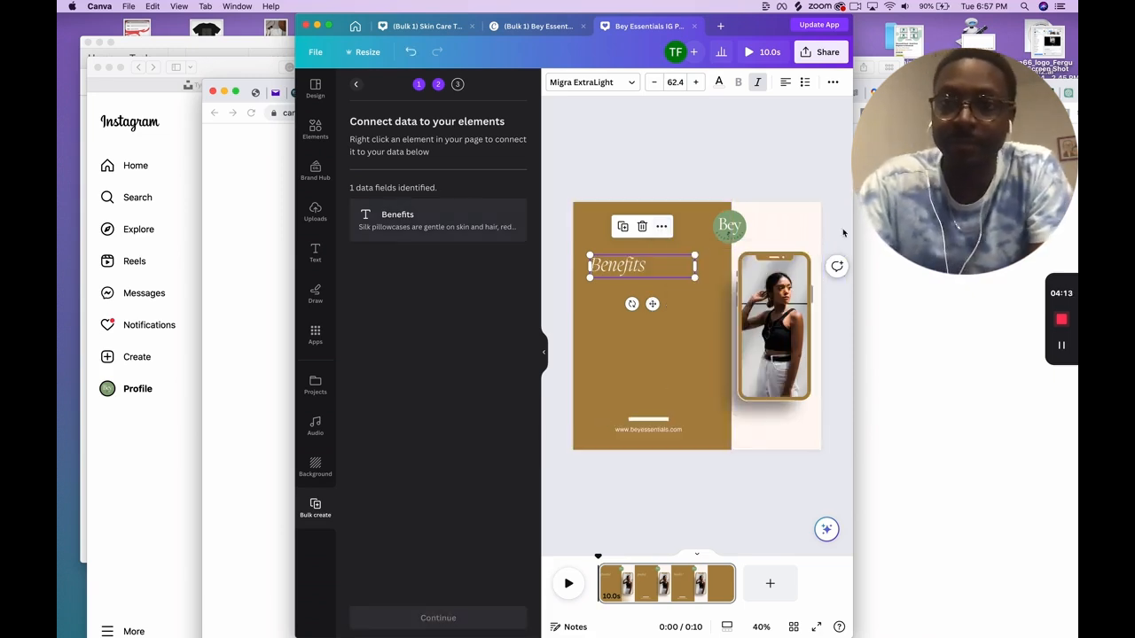
Switch to Chrome and look through the Bey Essentials, Skincare Tips and car-buying spreadsheets
click(870, 142)
click(535, 93)
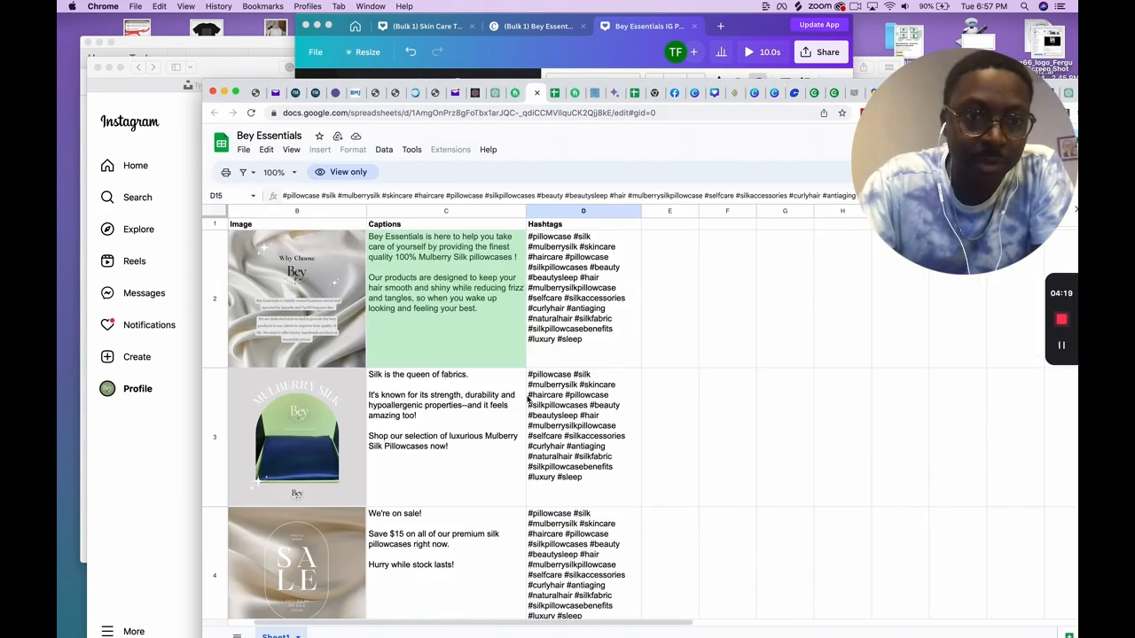
click(555, 93)
scroll(407, 267, up, 1)
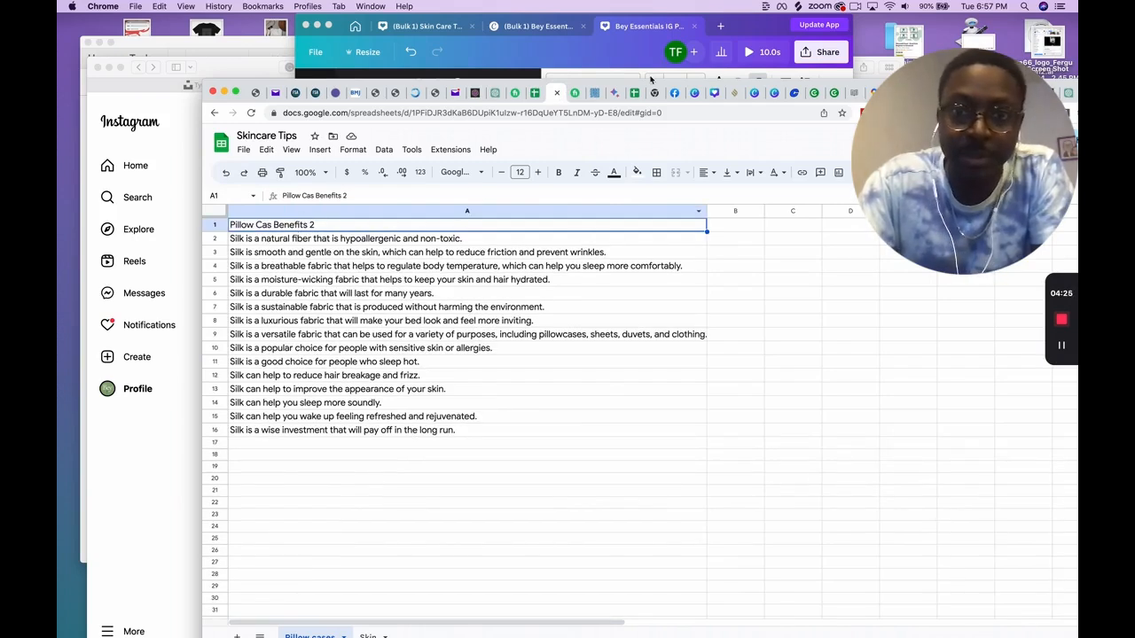
click(635, 96)
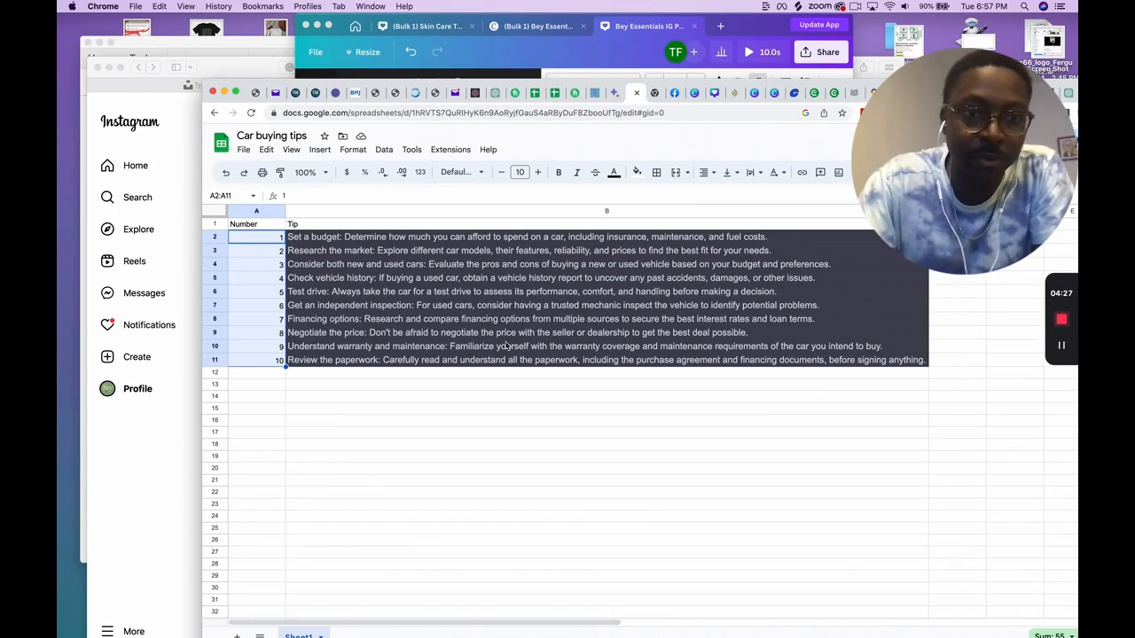
click(953, 93)
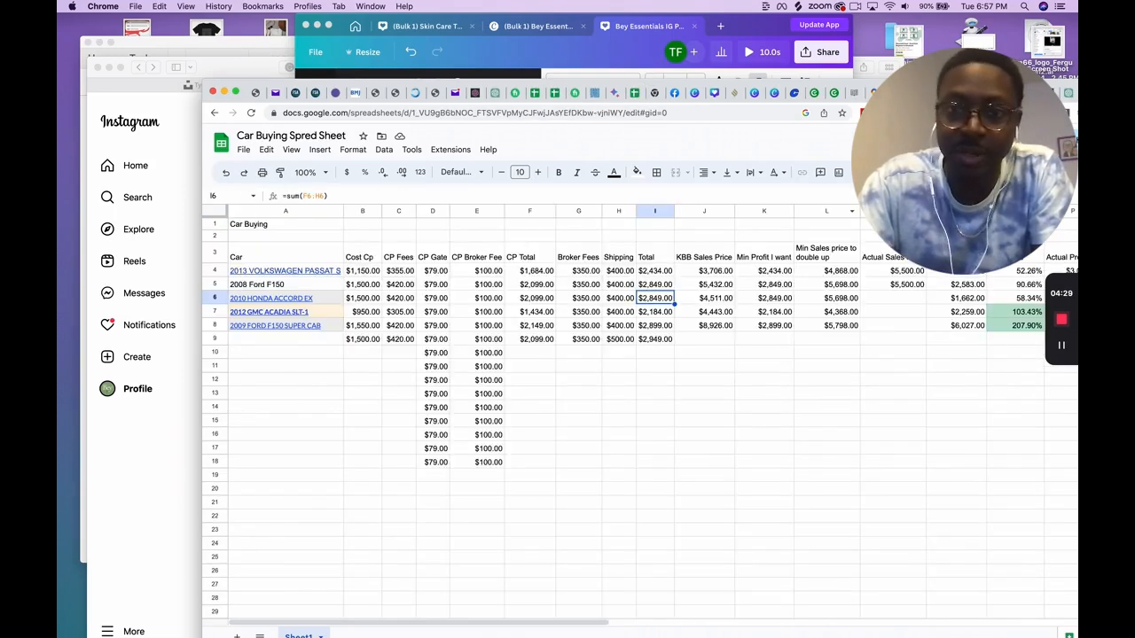
click(536, 94)
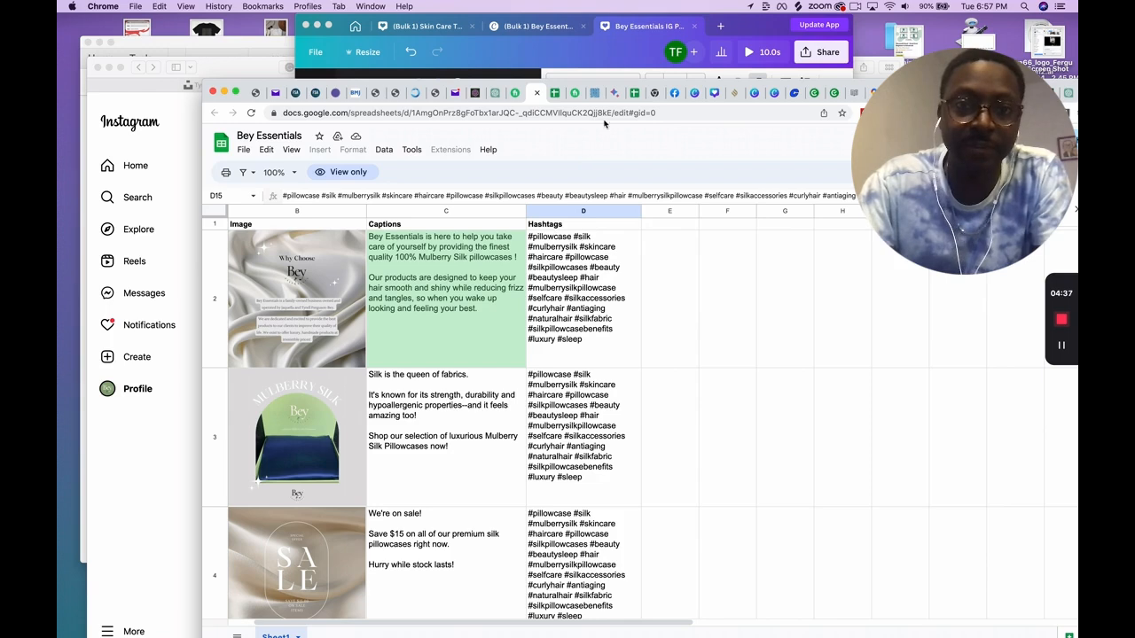
Switch back to Canva, connect the Benefits text box to the Benefits data field and generate all 15 pages
click(538, 61)
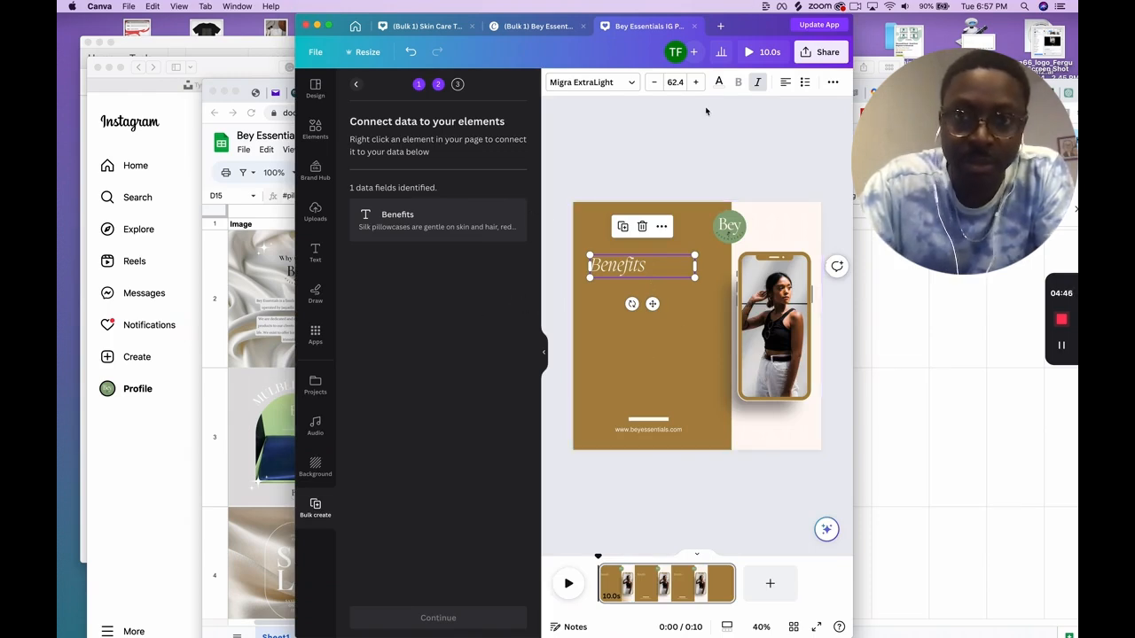
drag(749, 24, 743, 4)
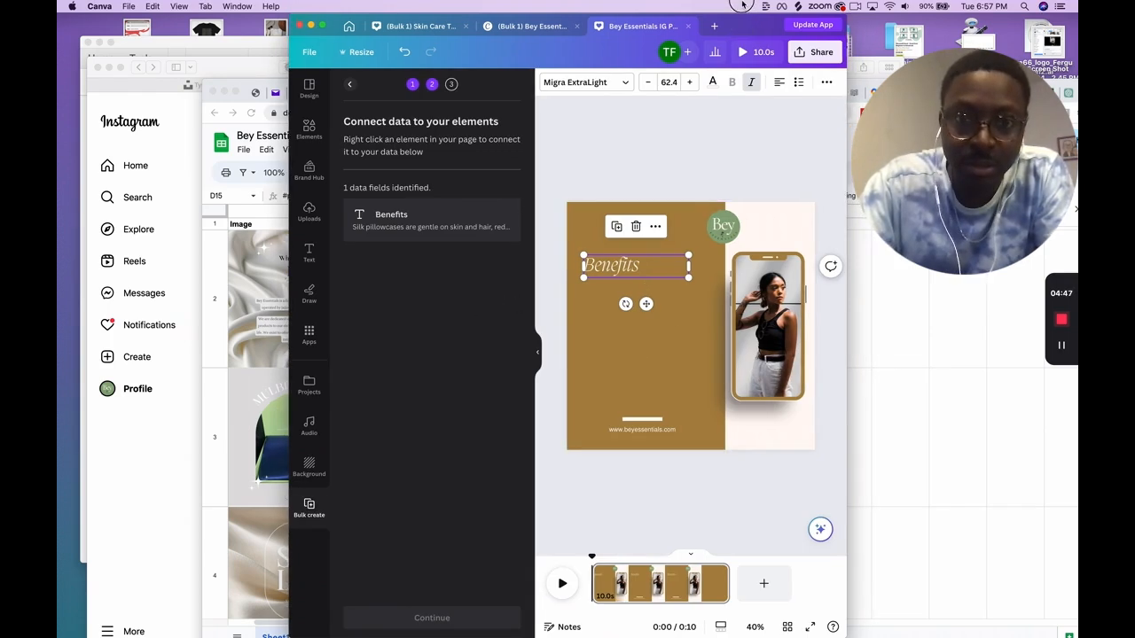
click(656, 226)
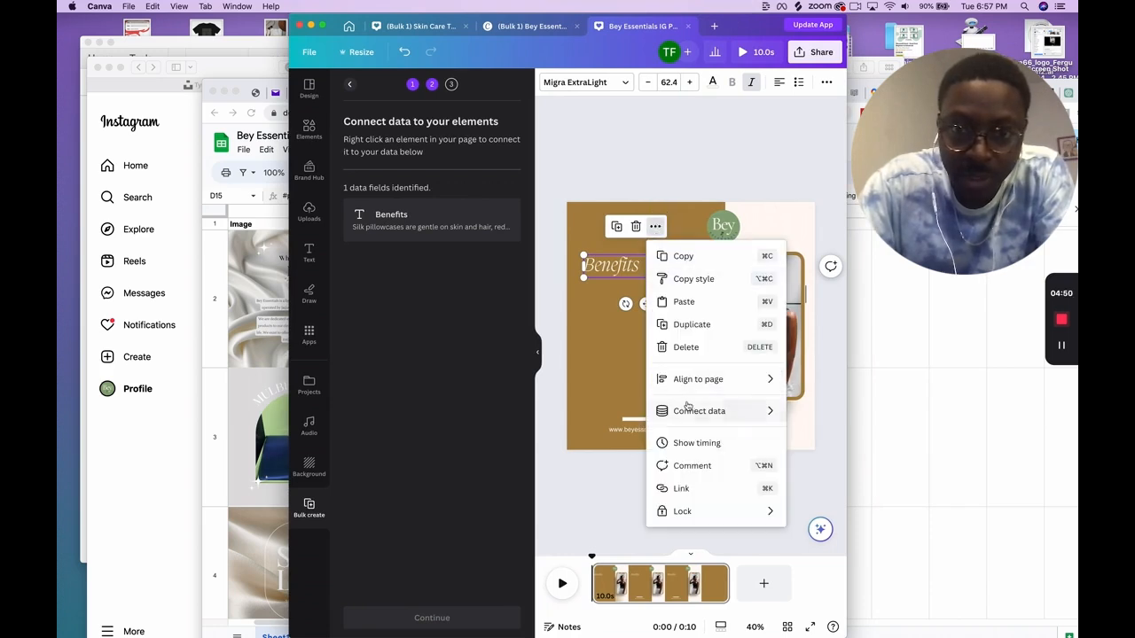
mouse_move(689, 407)
click(607, 413)
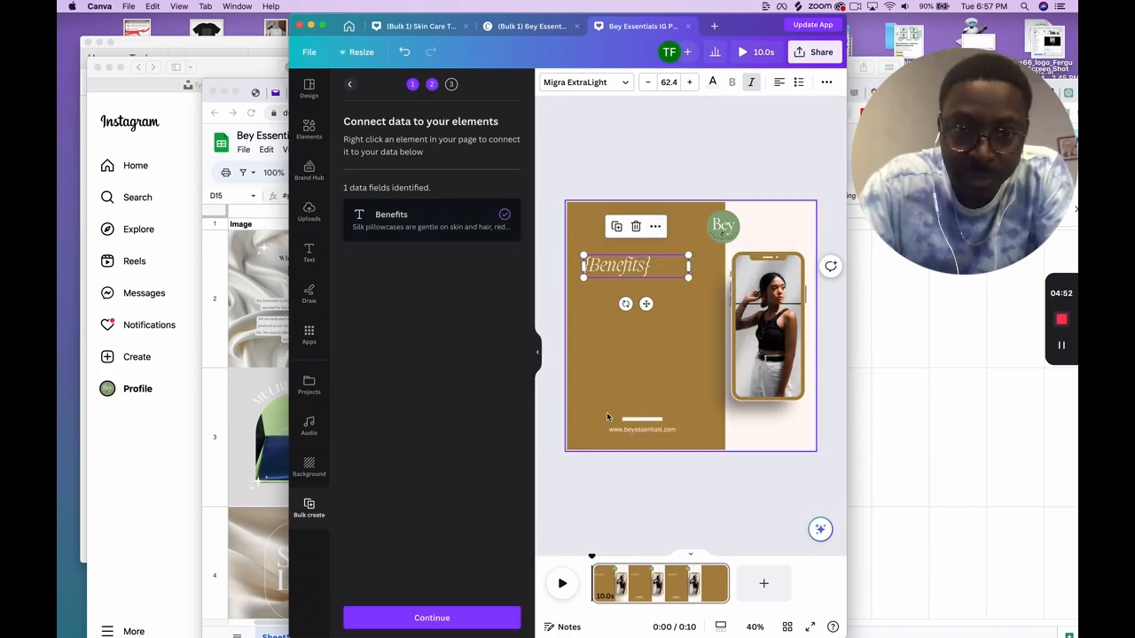
click(447, 619)
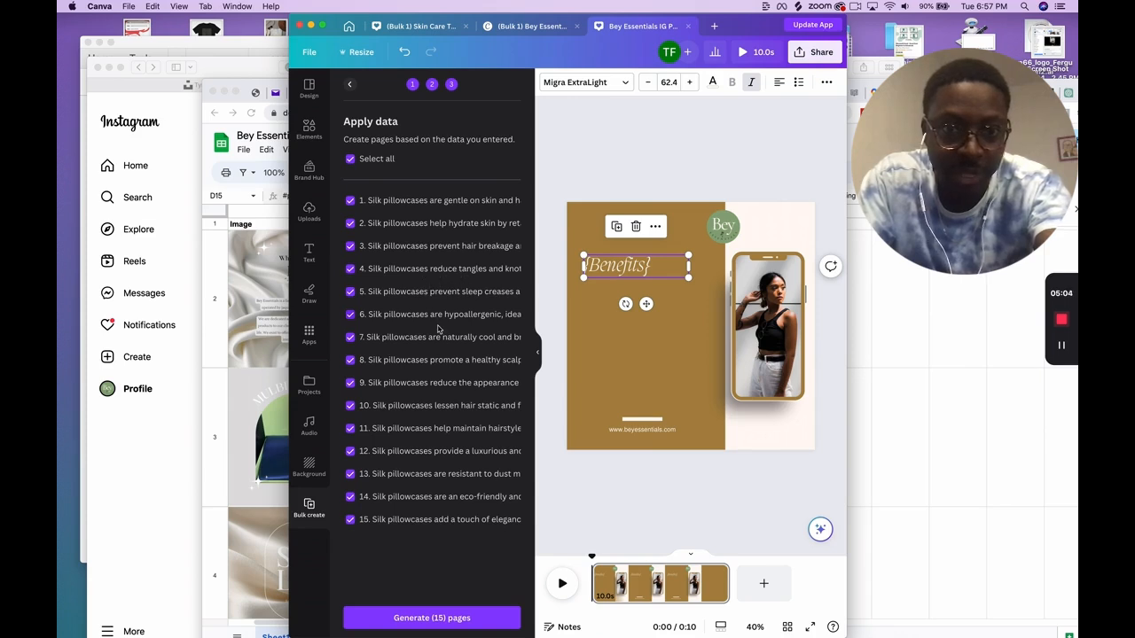
click(459, 618)
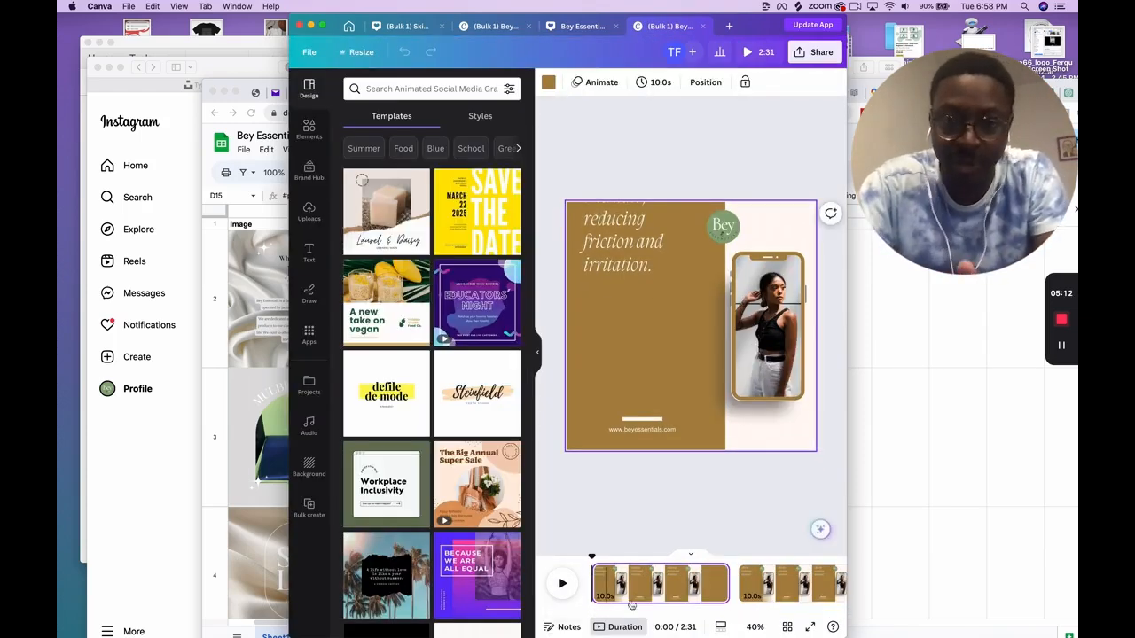
Move the benefit text on pages 1 and 2 down so it sits fully on the brown area above the website address
drag(635, 252, 638, 354)
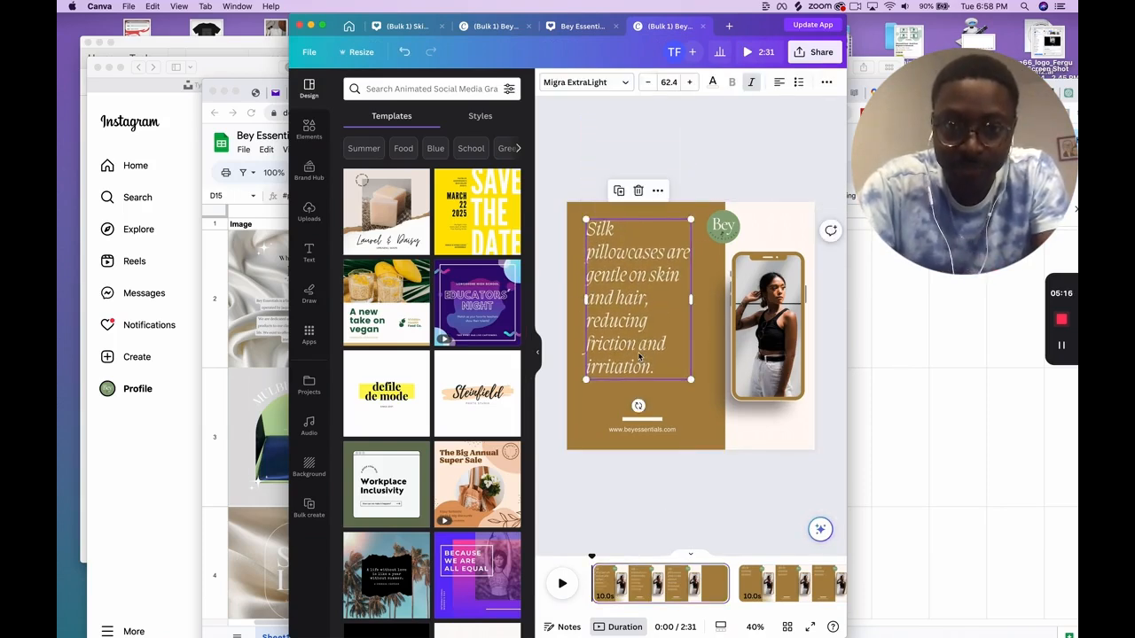
click(650, 431)
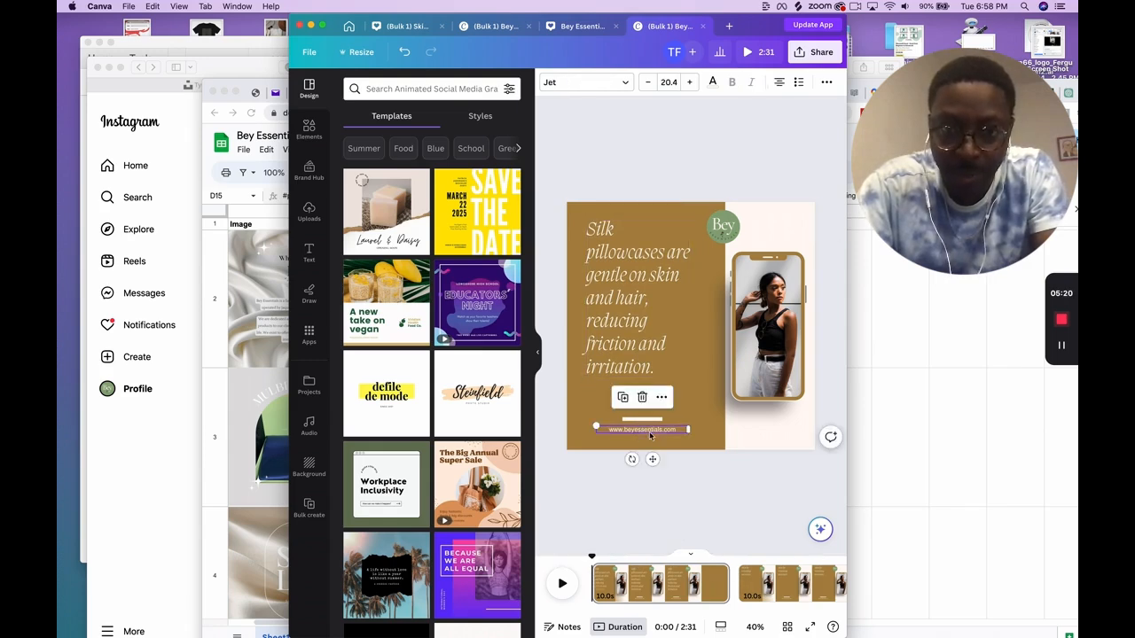
click(636, 322)
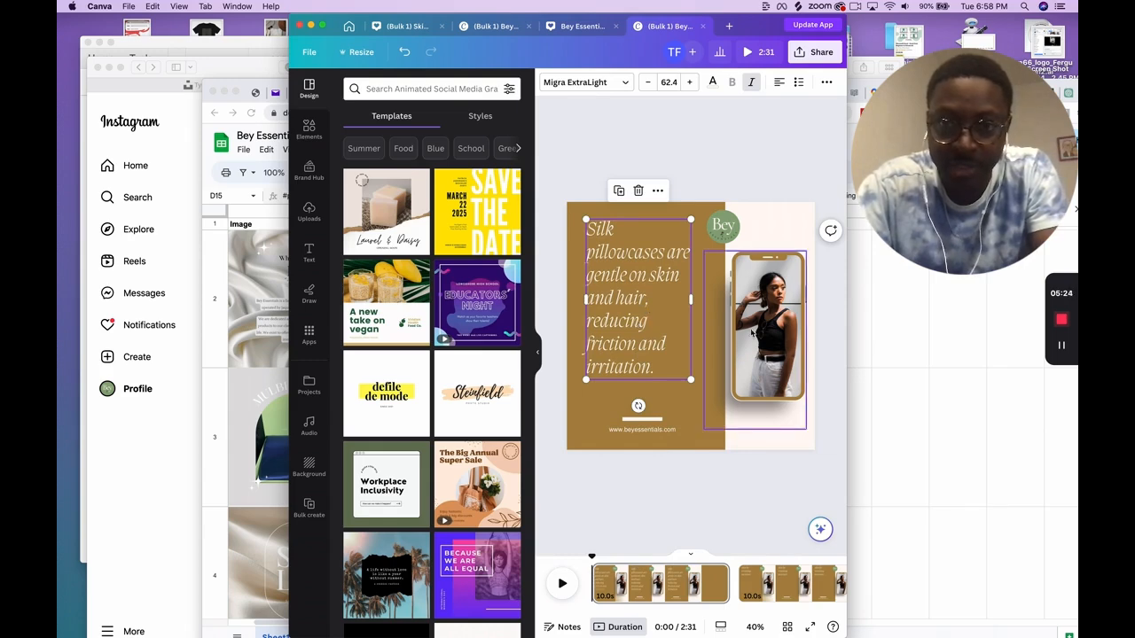
click(788, 582)
click(630, 328)
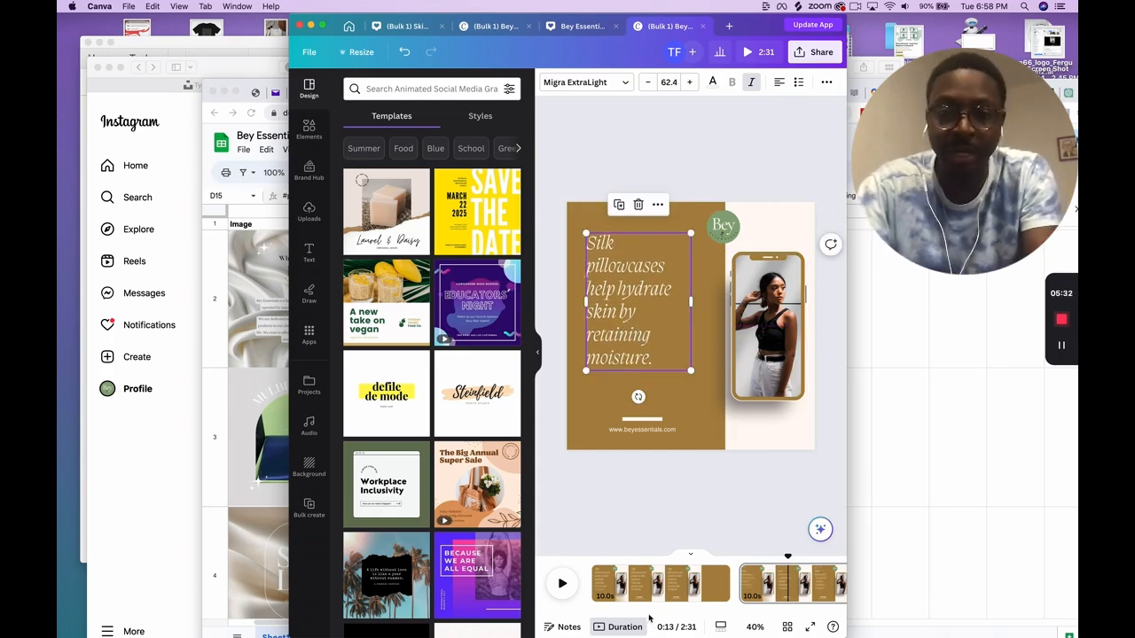
click(641, 588)
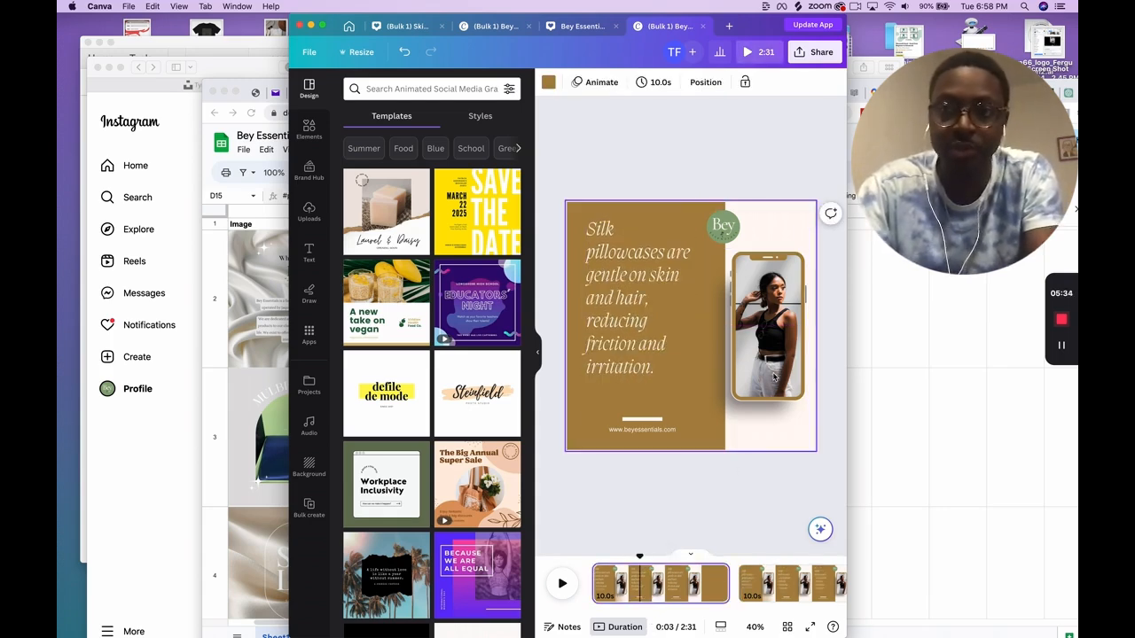
Move the Canva window aside, then switch to Chrome and shift its window clear of the desktop files
drag(757, 38, 584, 22)
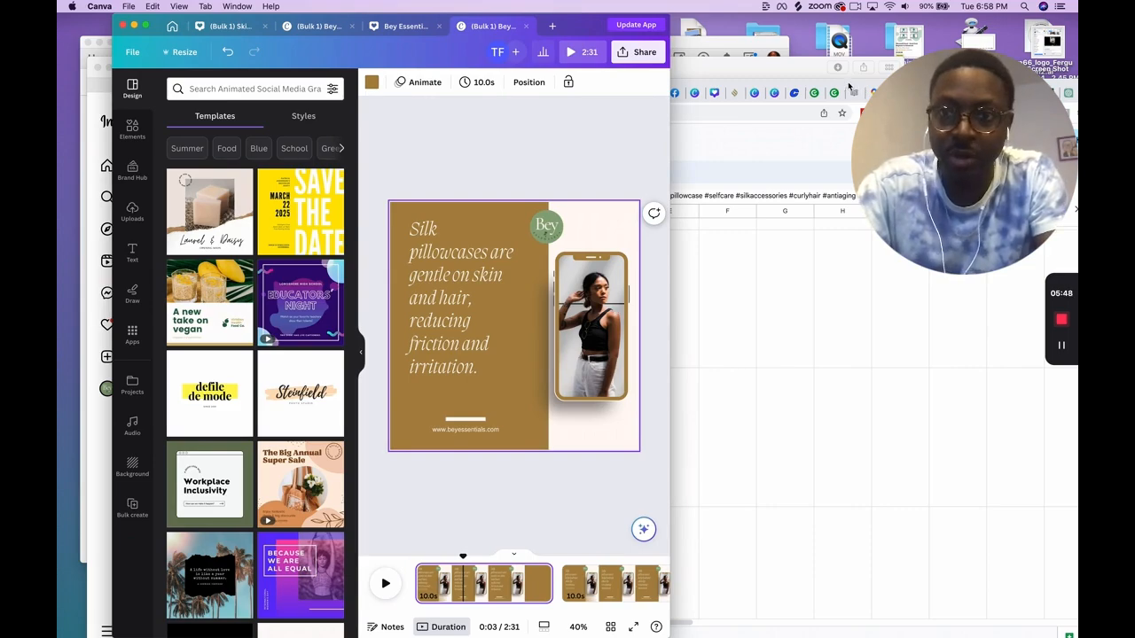
click(847, 86)
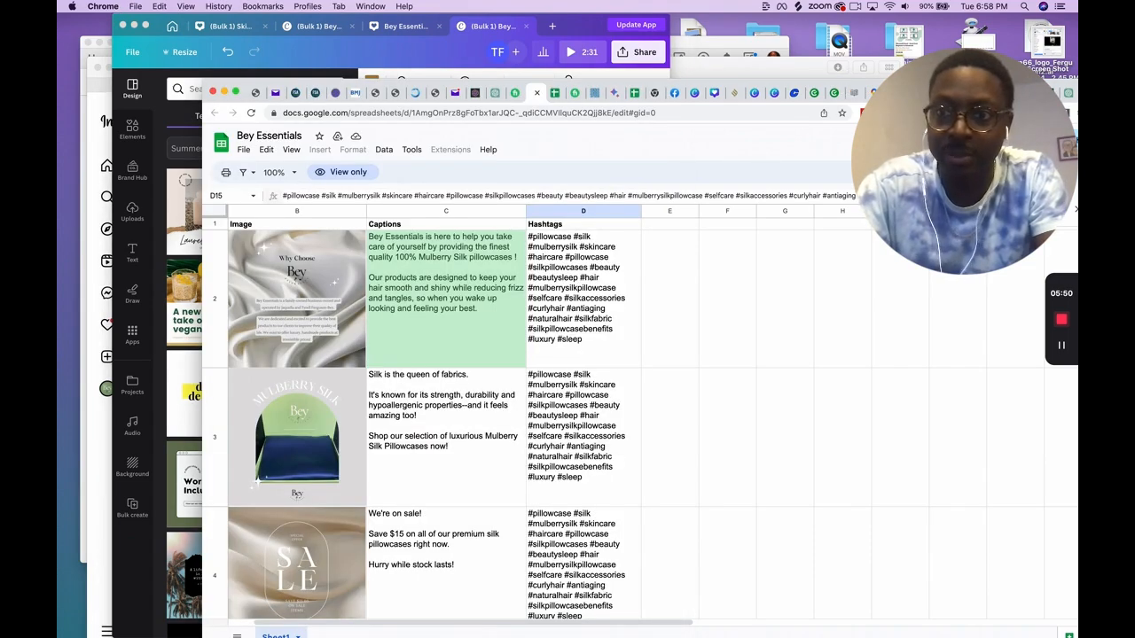
drag(991, 89, 845, 83)
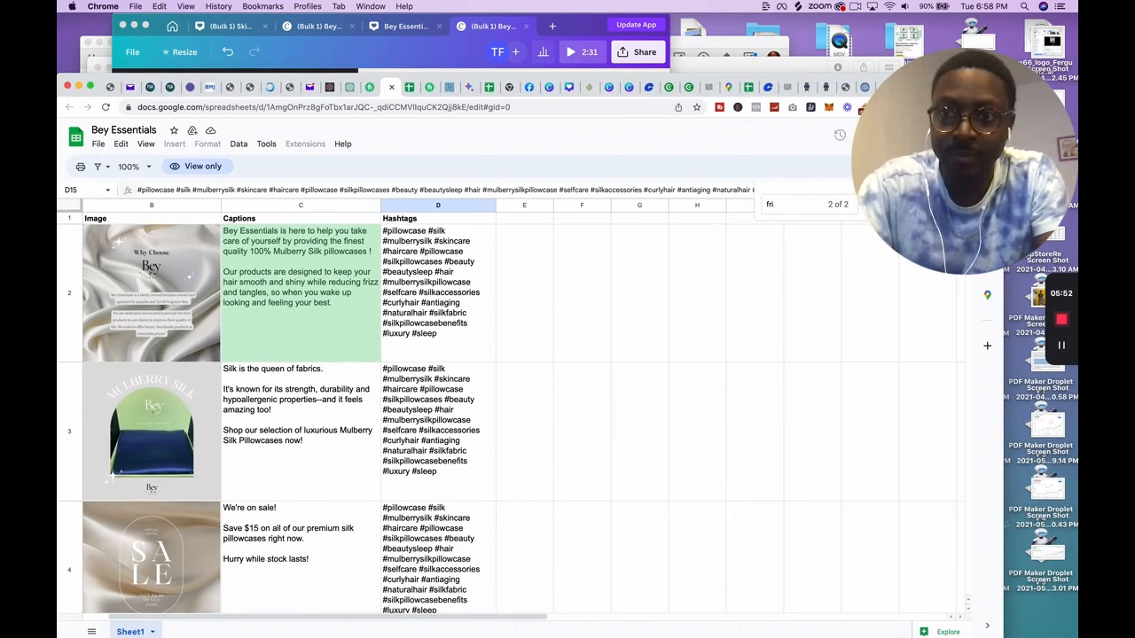
Search the web for "unsplash" in a new browser tab and open the Unsplash website
key(super+t)
click(611, 110)
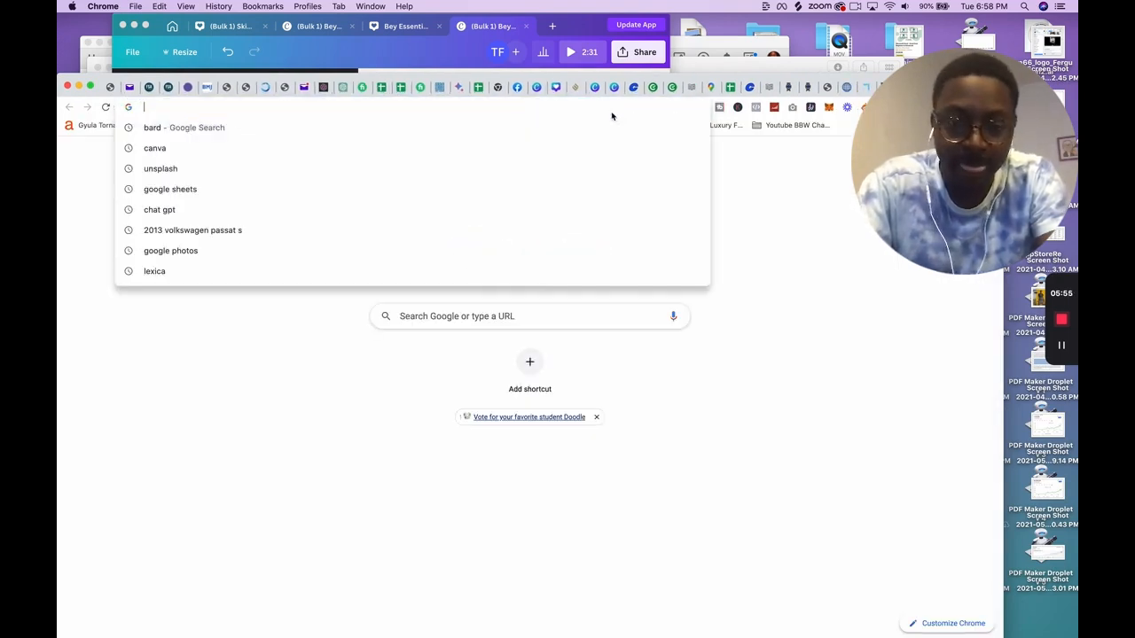
text(unsp)
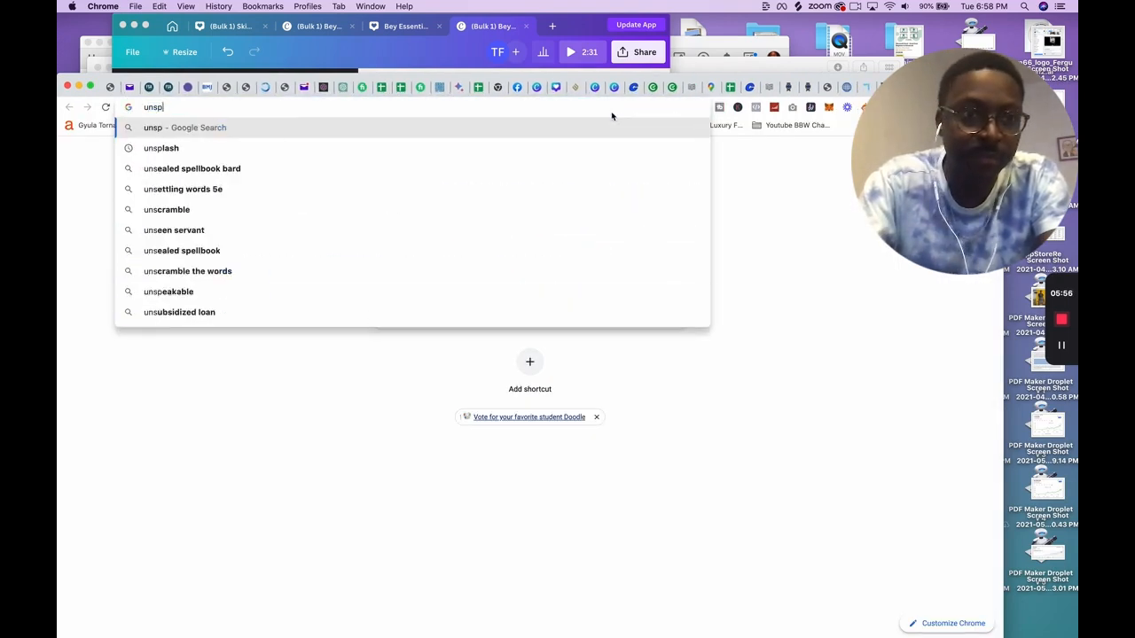
text(an)
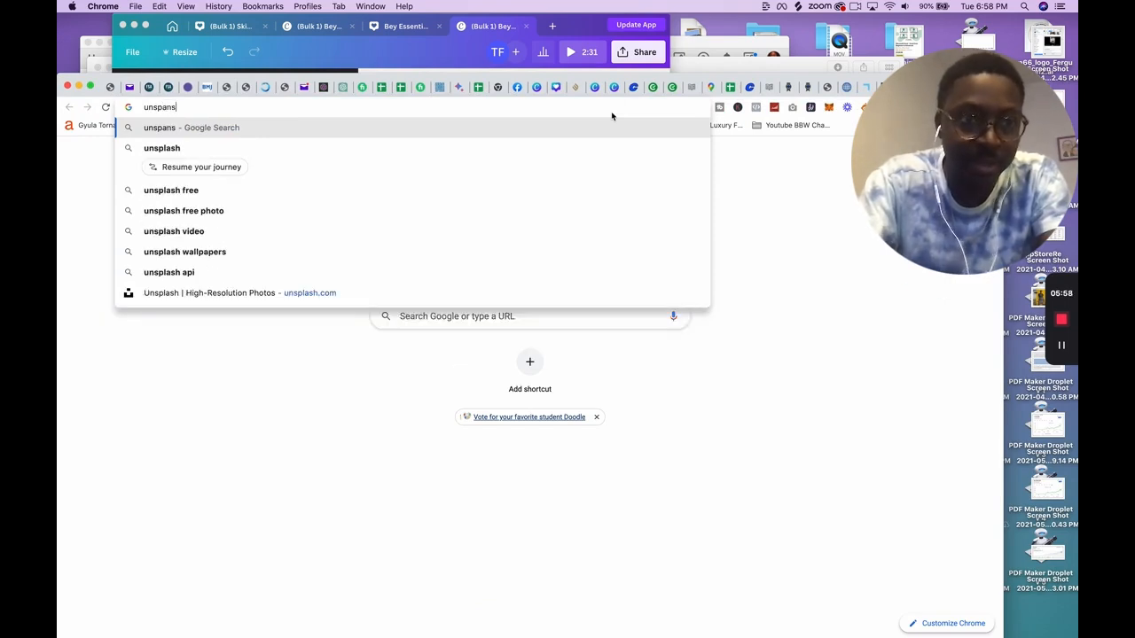
key(BackSpace)
text(s)
key(BackSpace)
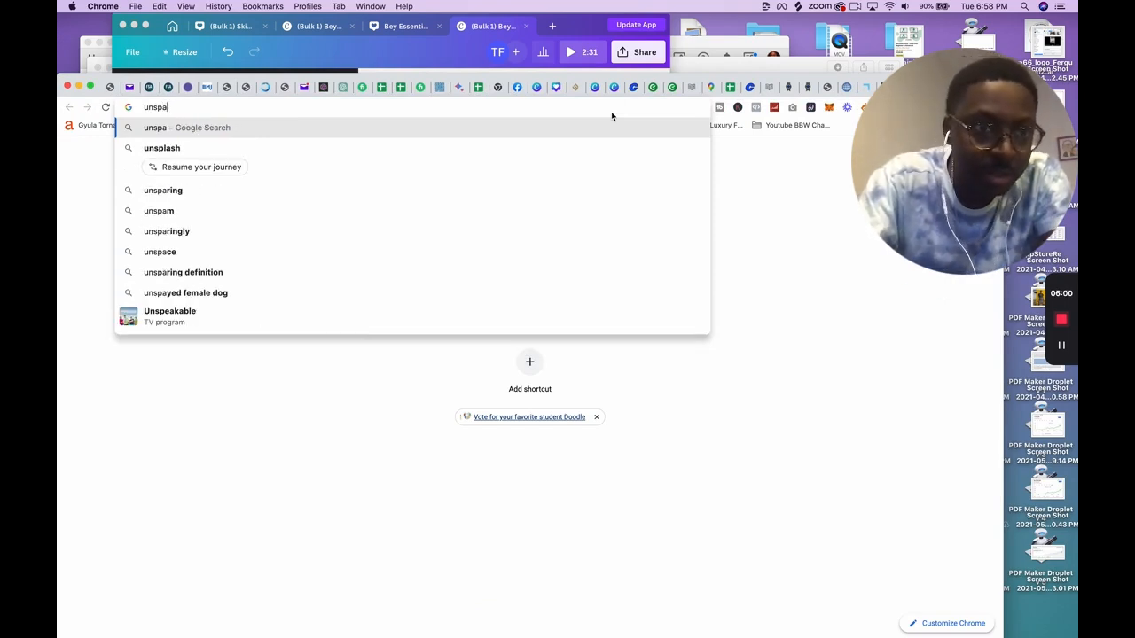
key(BackSpace)
key(BackSpace)
text(plash)
key(Return)
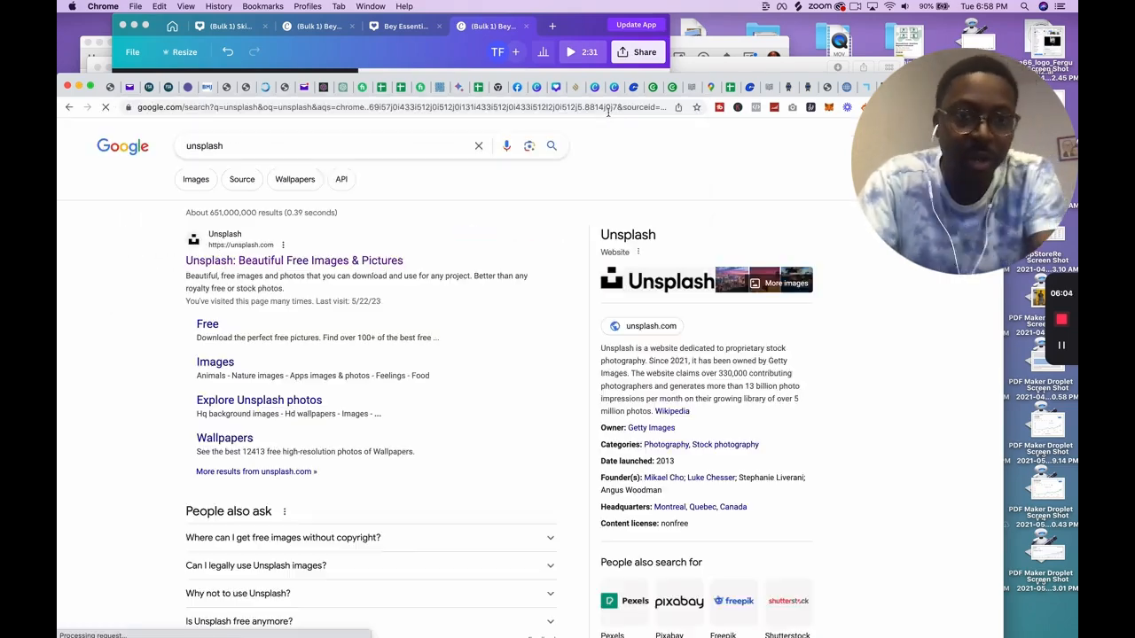
click(393, 261)
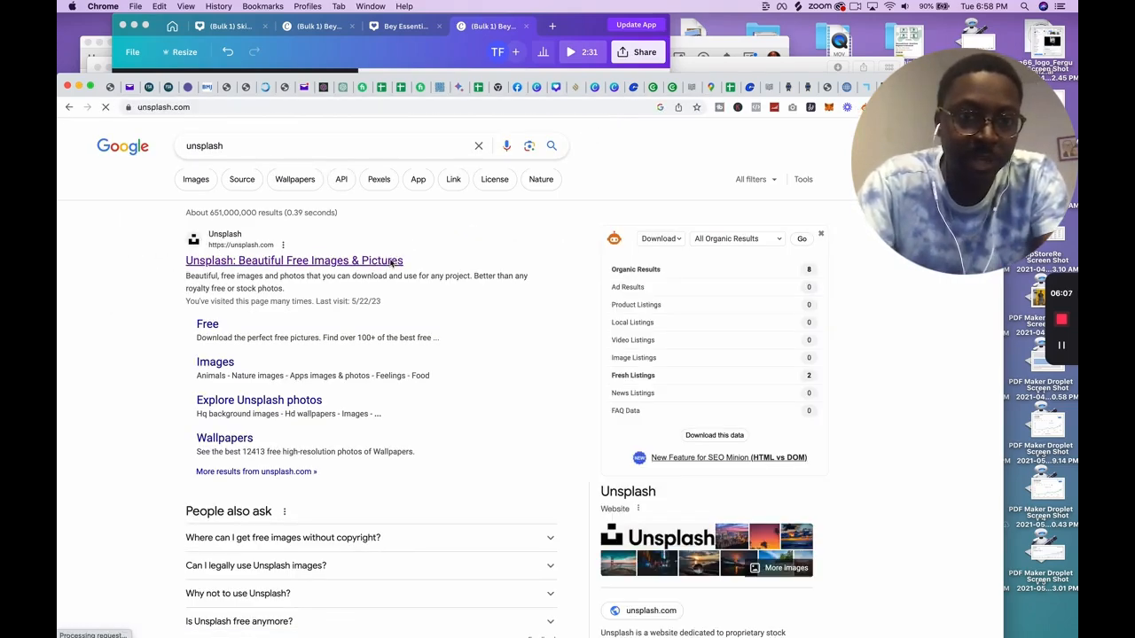
Search Unsplash for "skin" and browse the photo results for a suitable picture
click(436, 135)
text(skin)
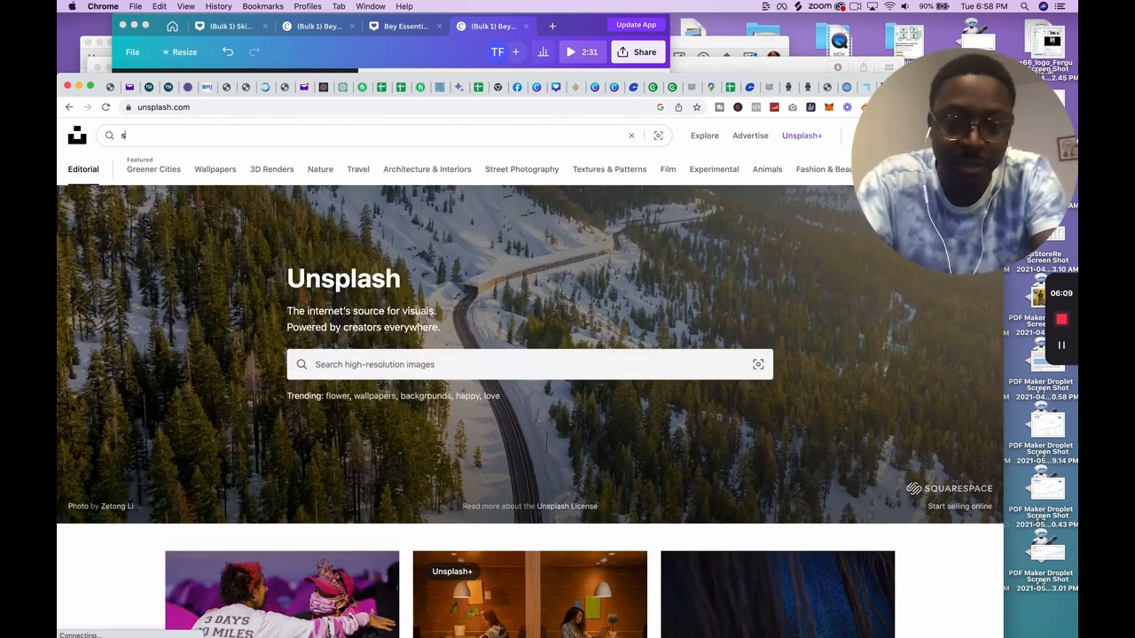
key(BackSpace)
key(BackSpace)
key(BackSpace)
text(ski)
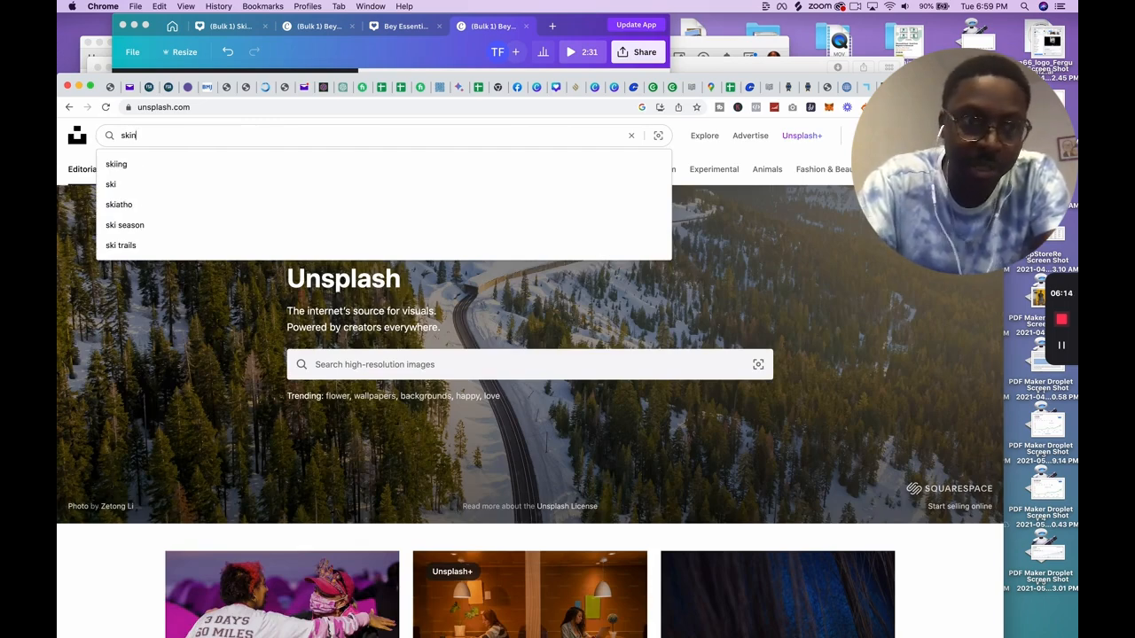
text(n)
key(Return)
scroll(475, 414, down, 1)
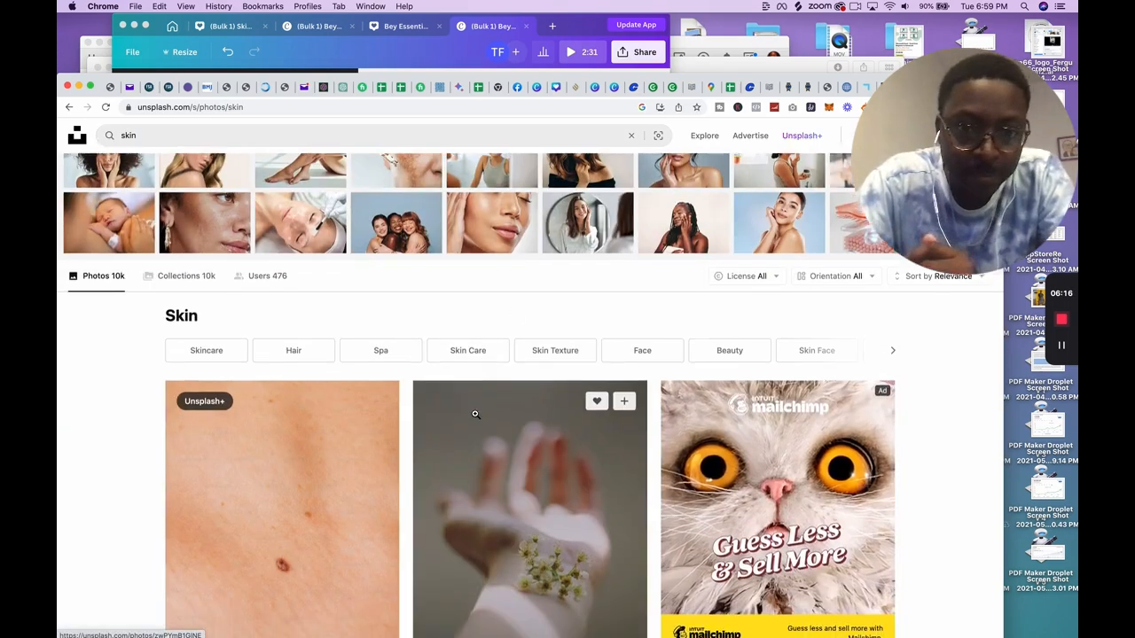
scroll(476, 414, down, 15)
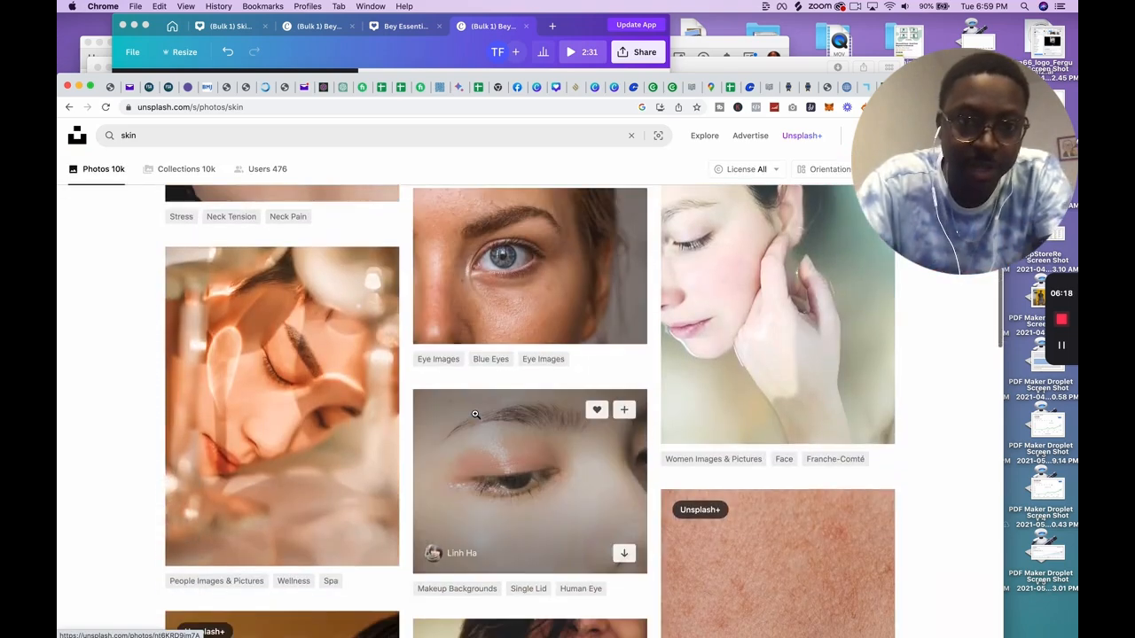
scroll(476, 414, down, 10)
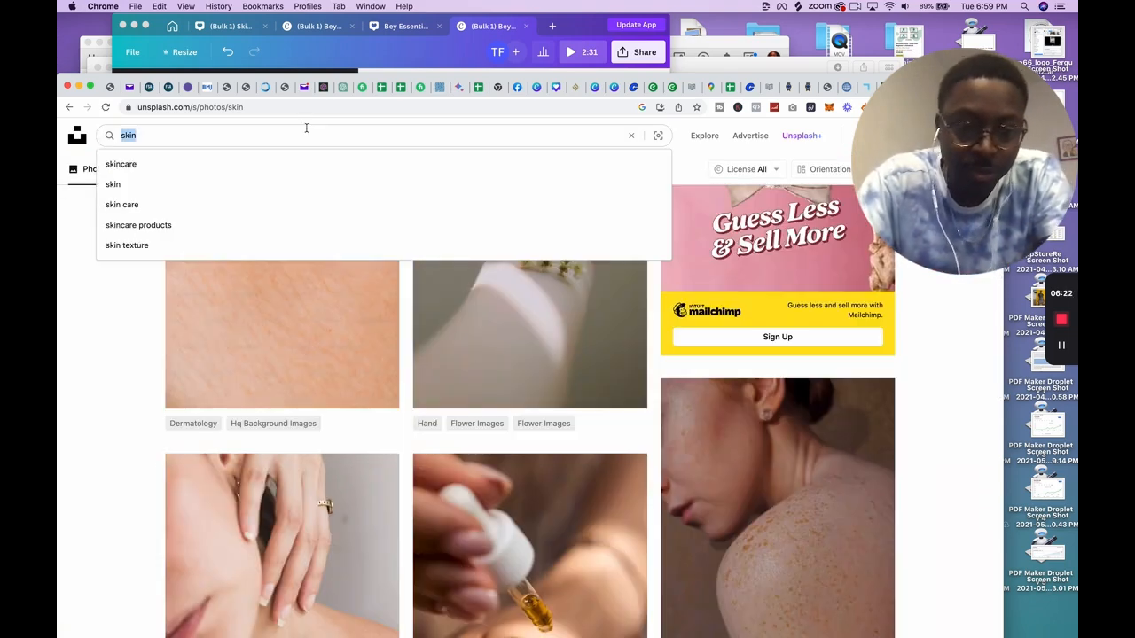
Search Unsplash for "silk" and reposition the browser window over the Canva design
text(silk)
key(Return)
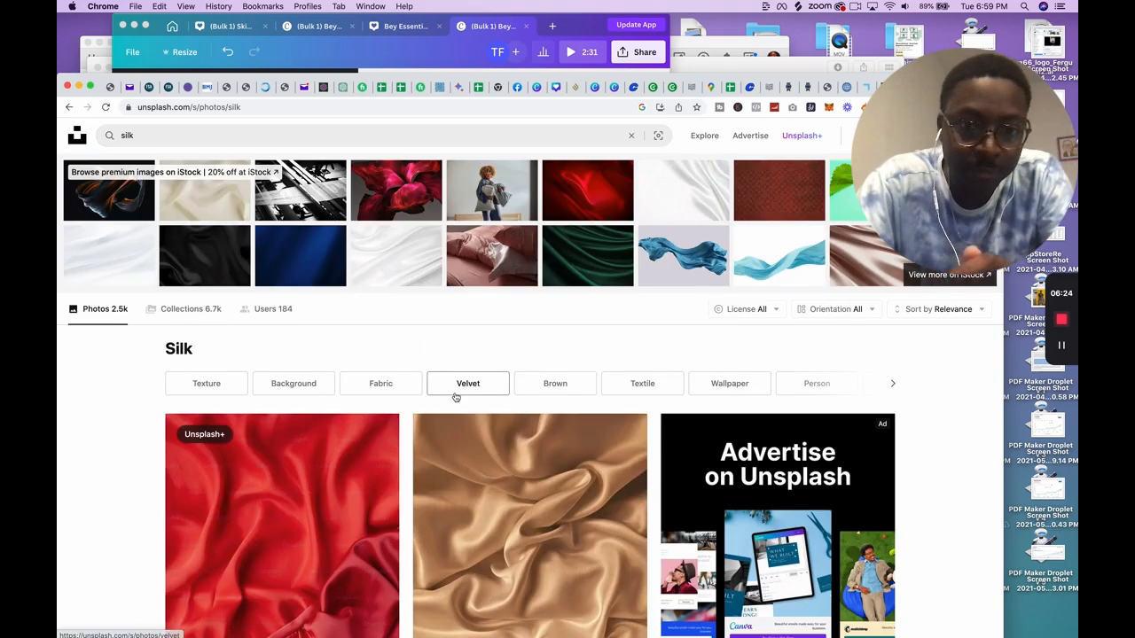
scroll(455, 397, down, 5)
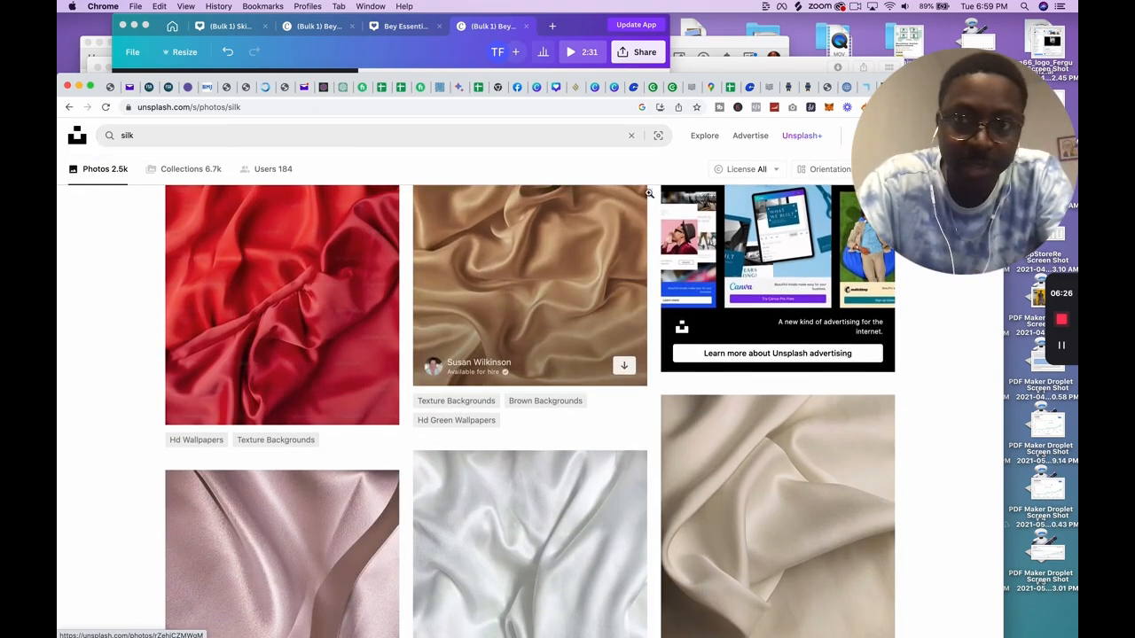
drag(897, 79, 1009, 86)
drag(211, 84, 676, 63)
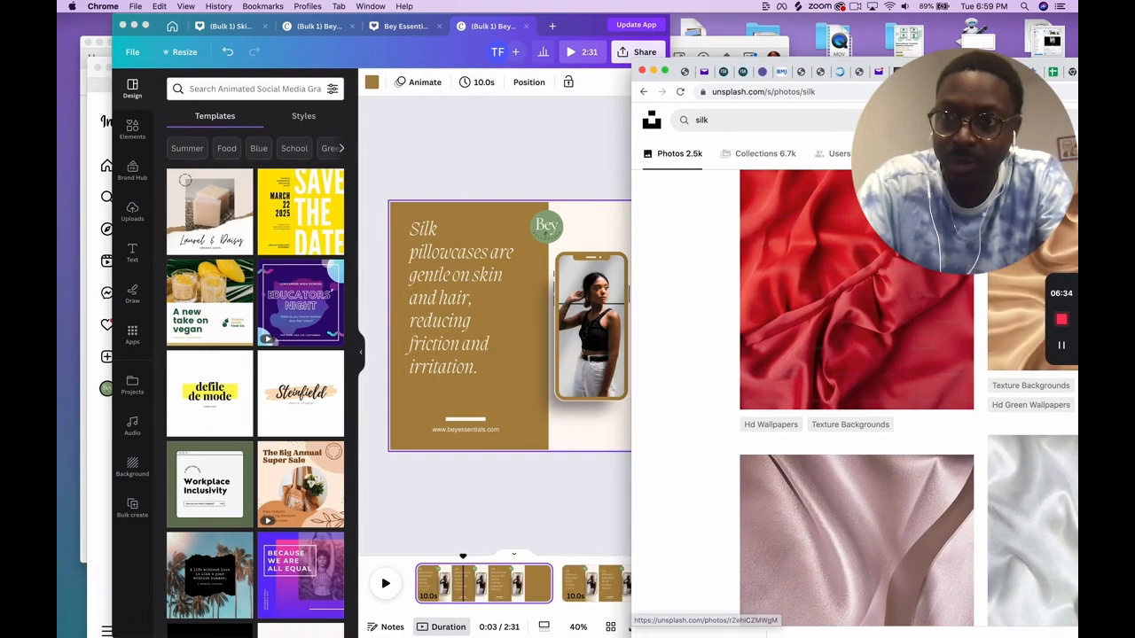
drag(971, 62, 575, 62)
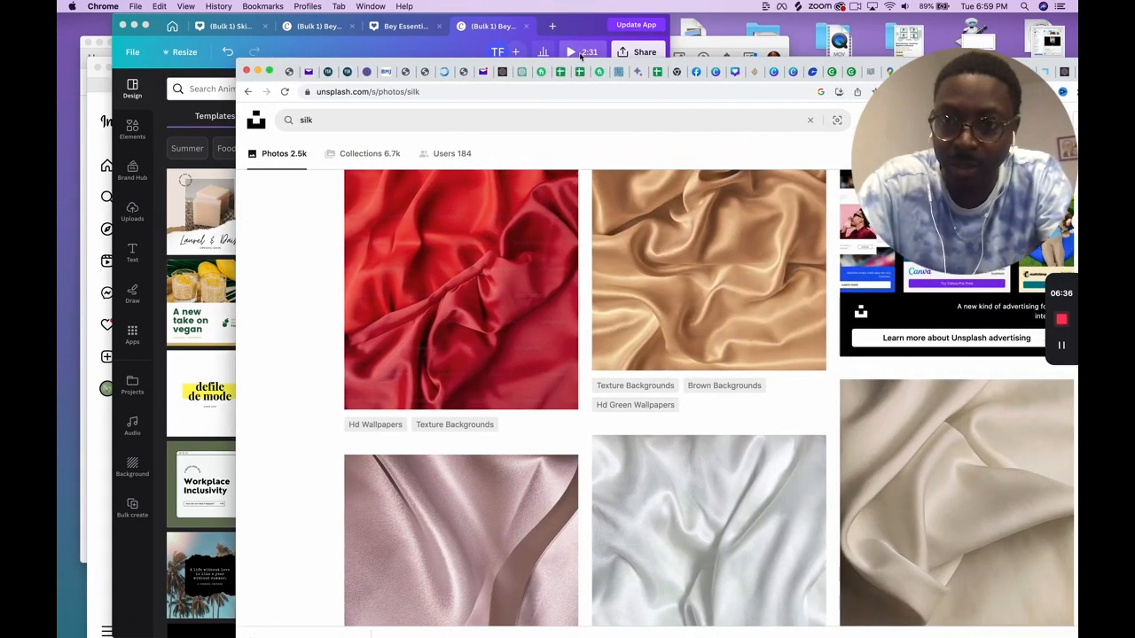
Browse the silk photo results and download the golden-brown draped silk picture
scroll(647, 426, down, 3)
scroll(646, 426, down, 15)
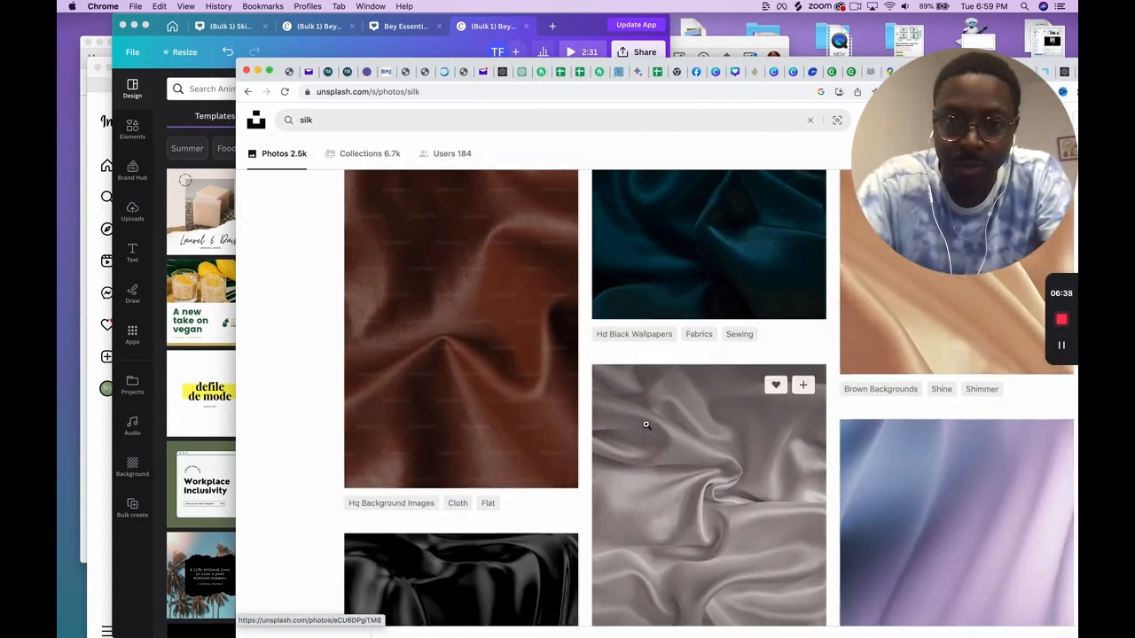
scroll(646, 424, down, 10)
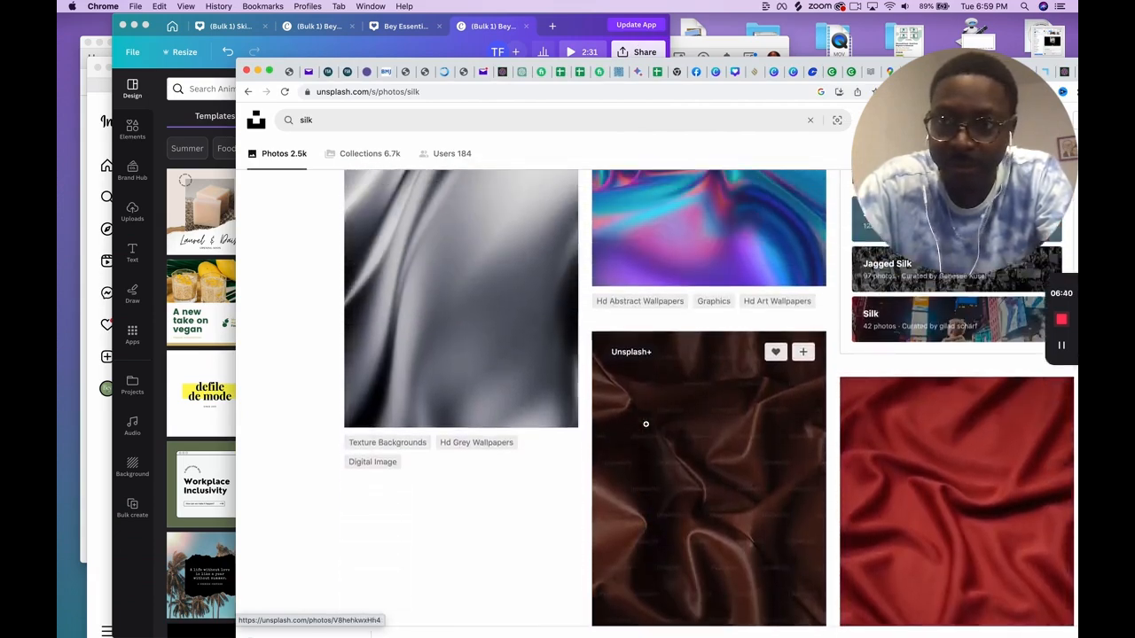
scroll(646, 428, up, 15)
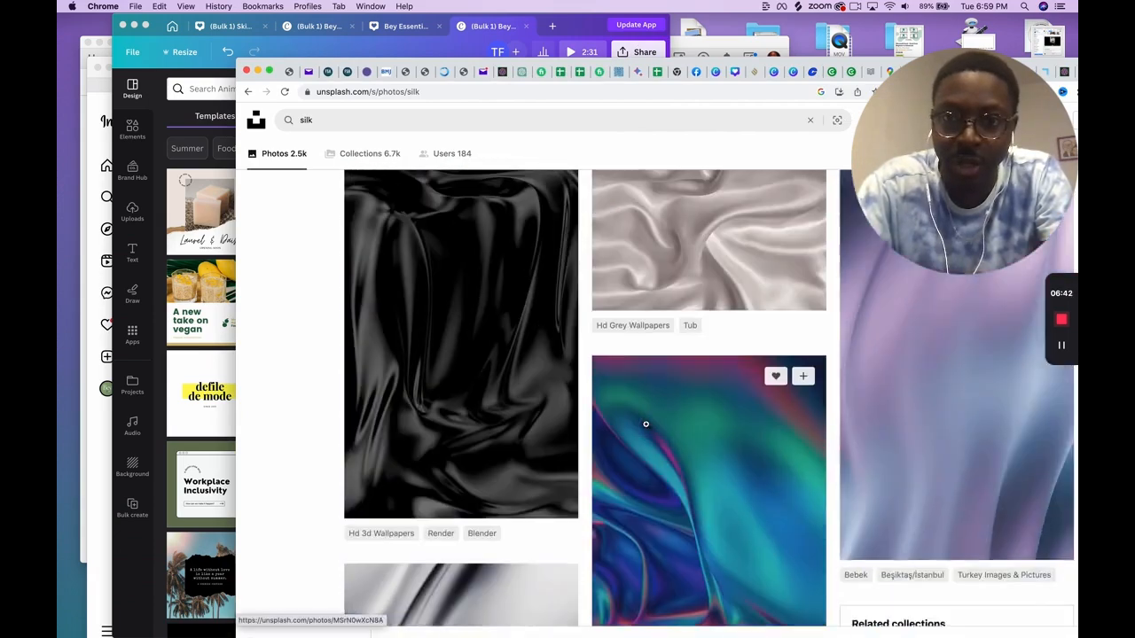
scroll(647, 426, up, 15)
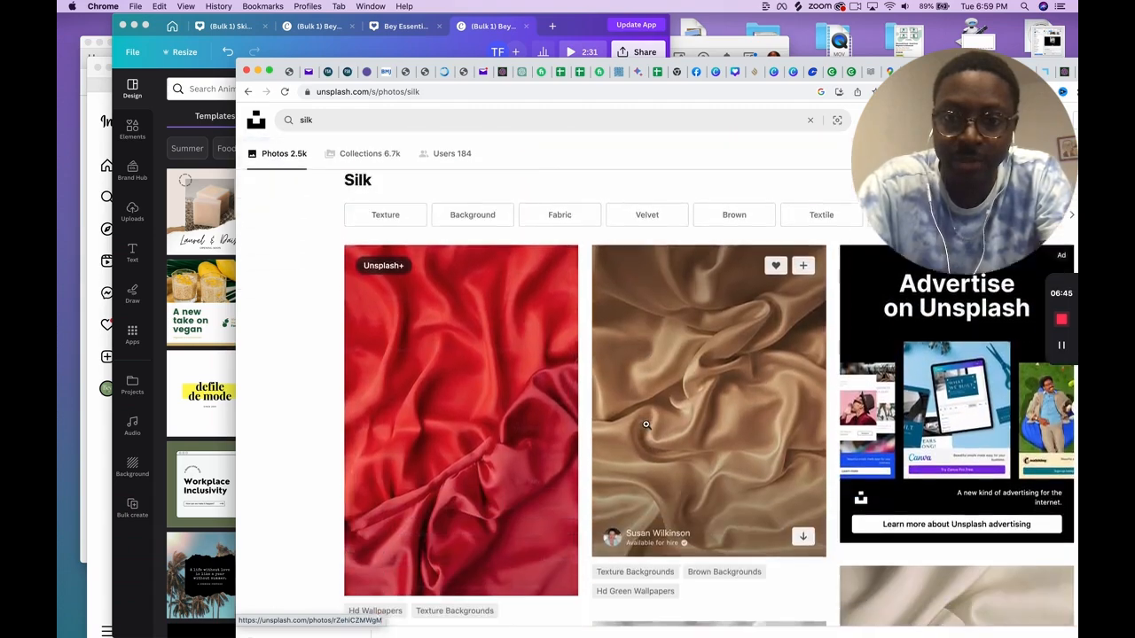
scroll(646, 424, down, 1)
click(804, 500)
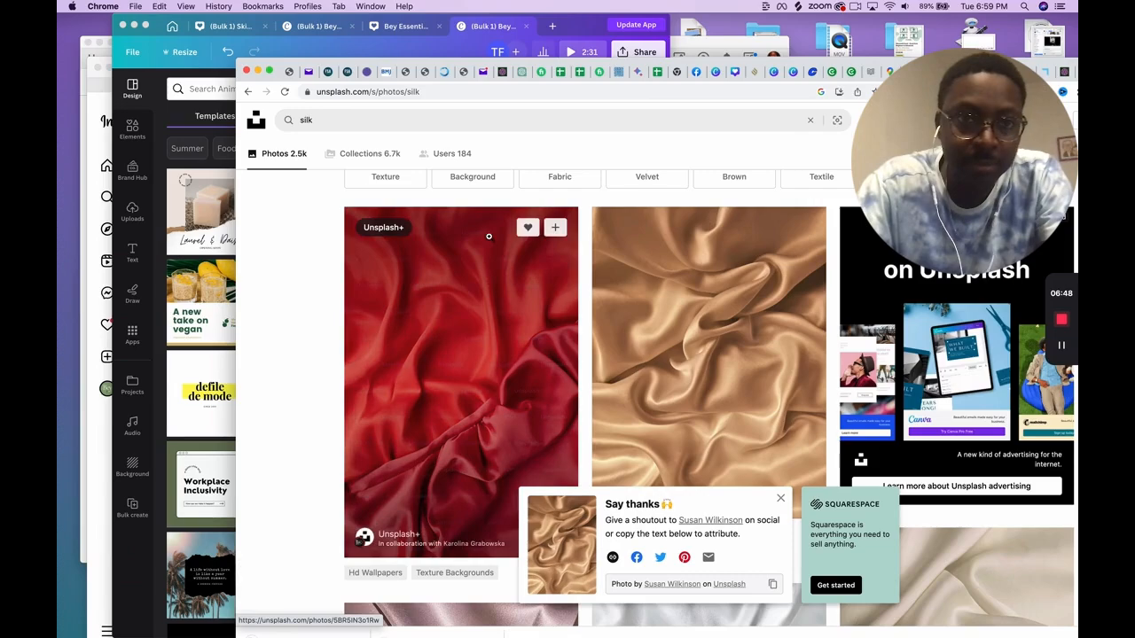
Switch to Canva and upload the downloaded golden-brown silk photo from the Downloads folder
drag(285, 62, 726, 59)
click(136, 214)
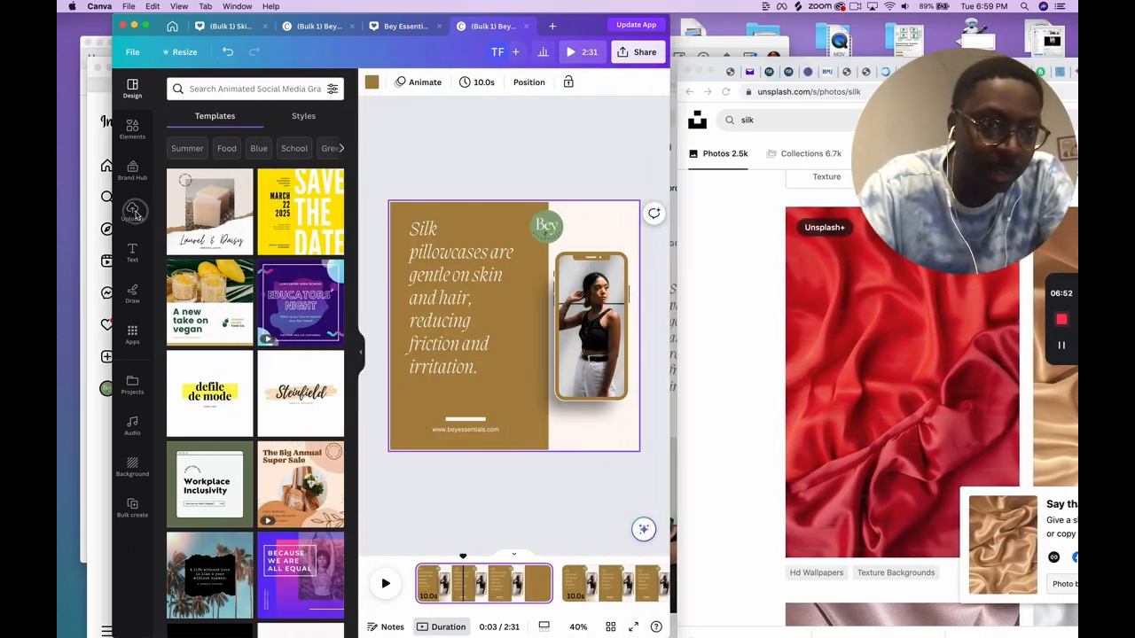
click(134, 214)
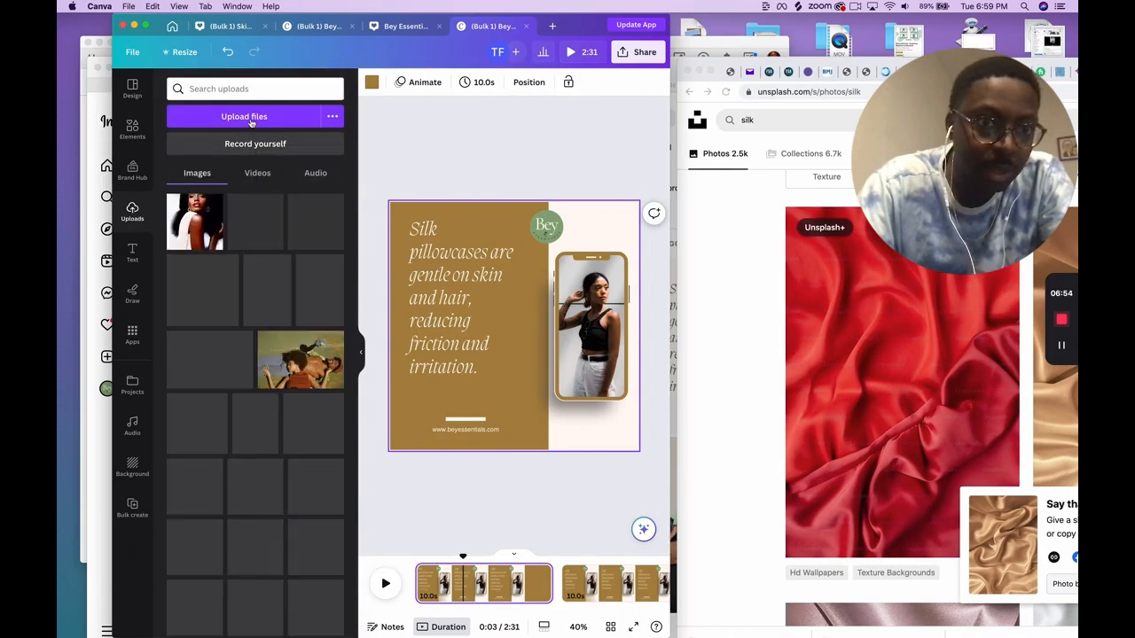
click(244, 118)
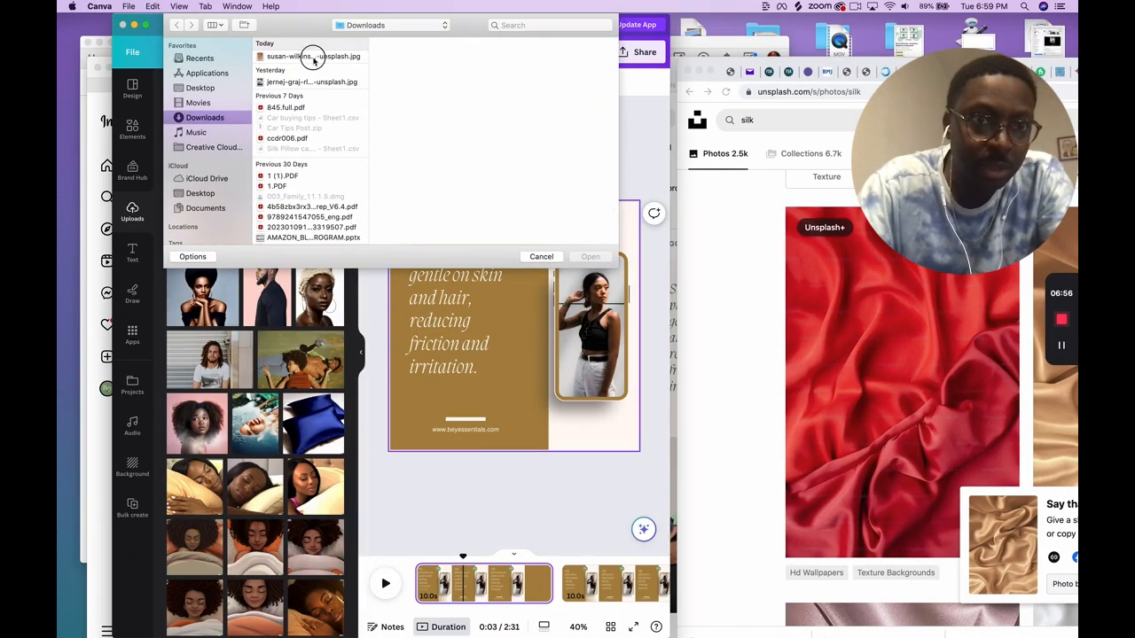
click(310, 56)
click(588, 256)
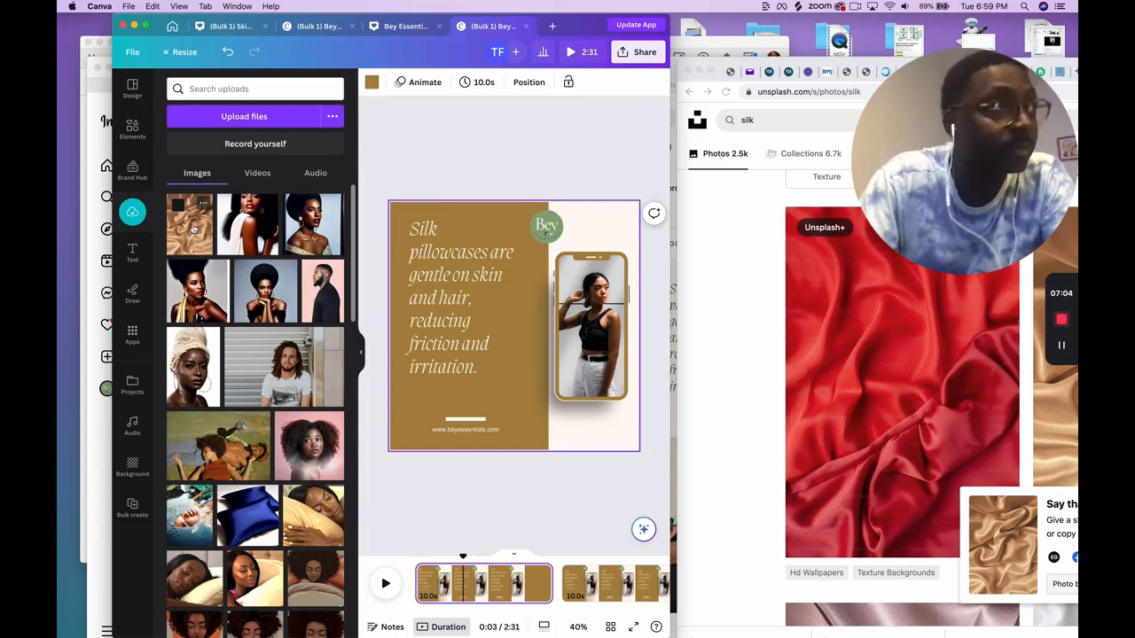
Try the silk photo in the page's phone mockup, then delete the mockup together with its shadow
drag(192, 228, 561, 287)
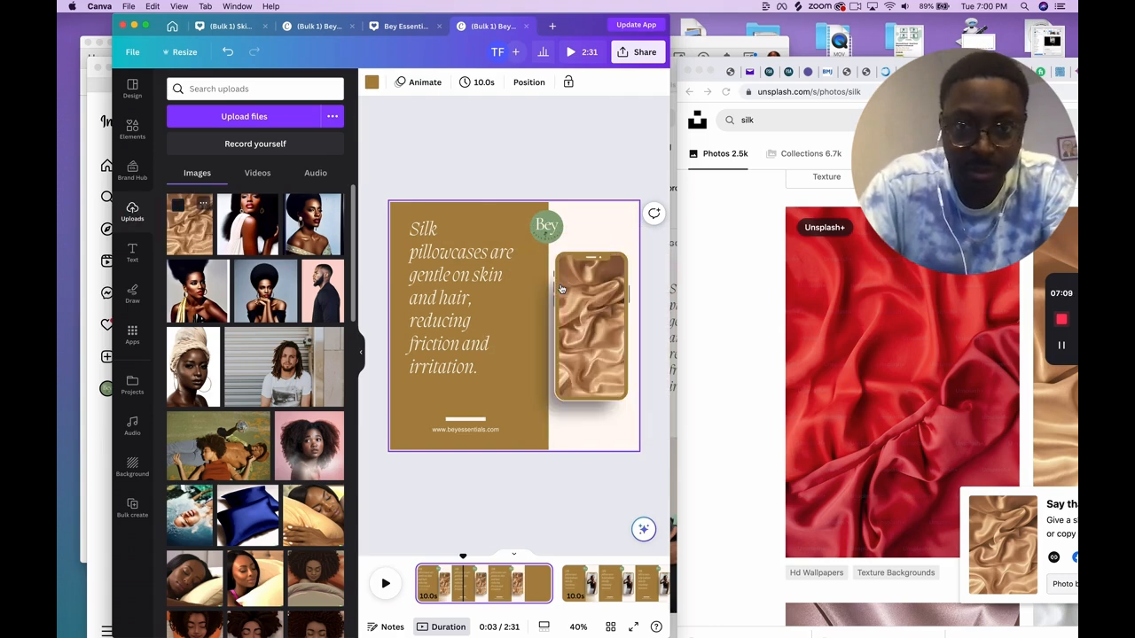
click(629, 284)
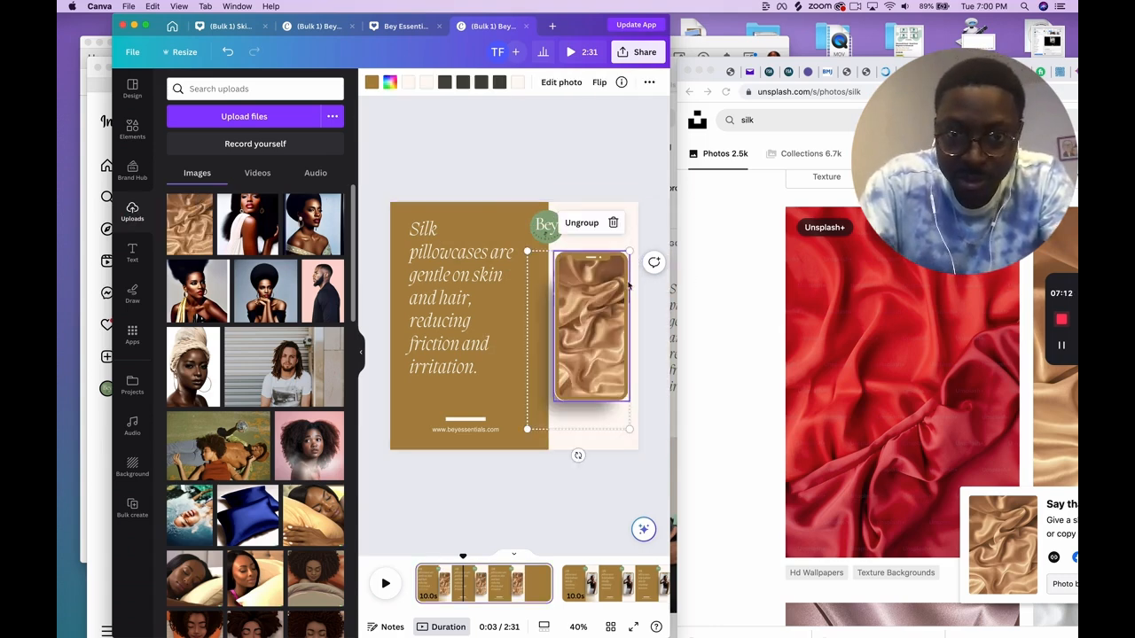
click(627, 282)
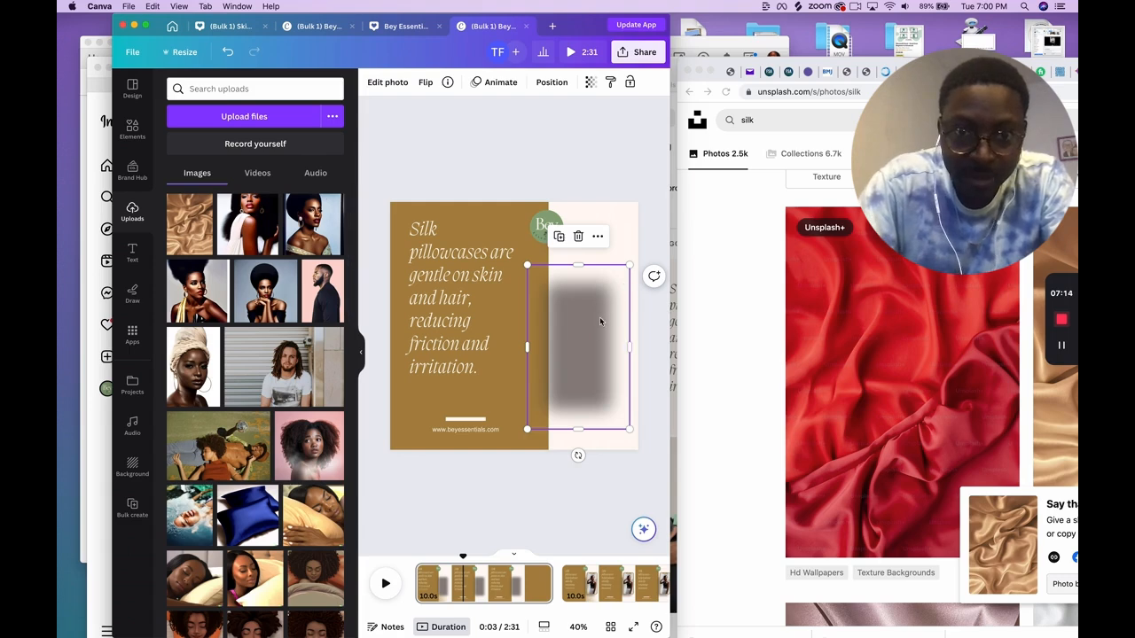
key(Delete)
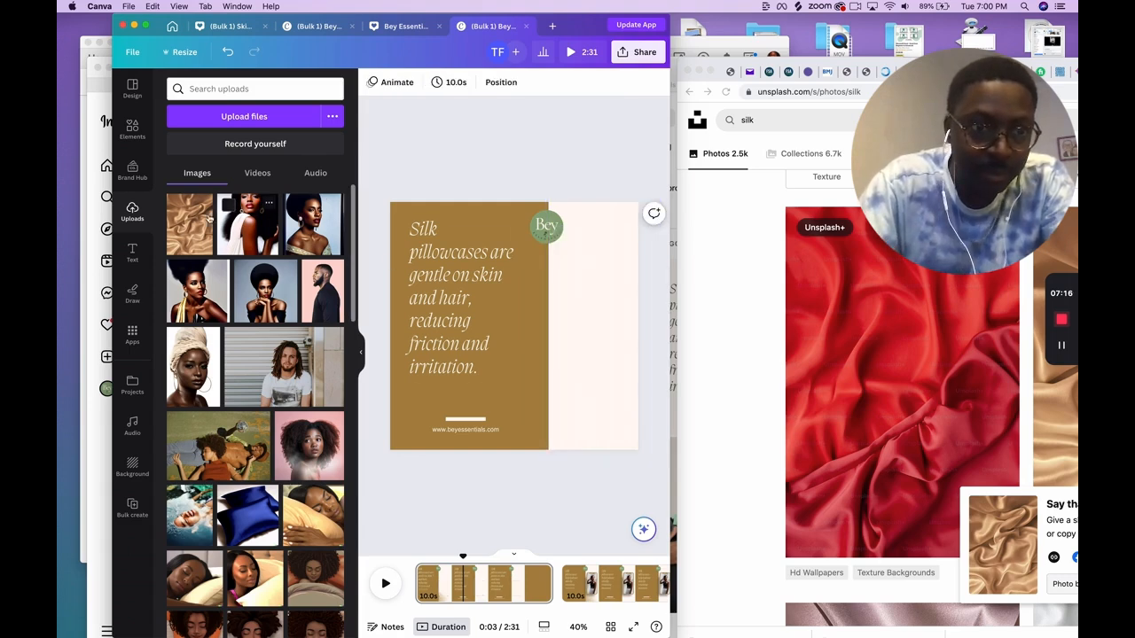
Add the uploaded silk photo to the page, crop its upper and lower edges, and place it beside the benefit text
drag(189, 224, 518, 270)
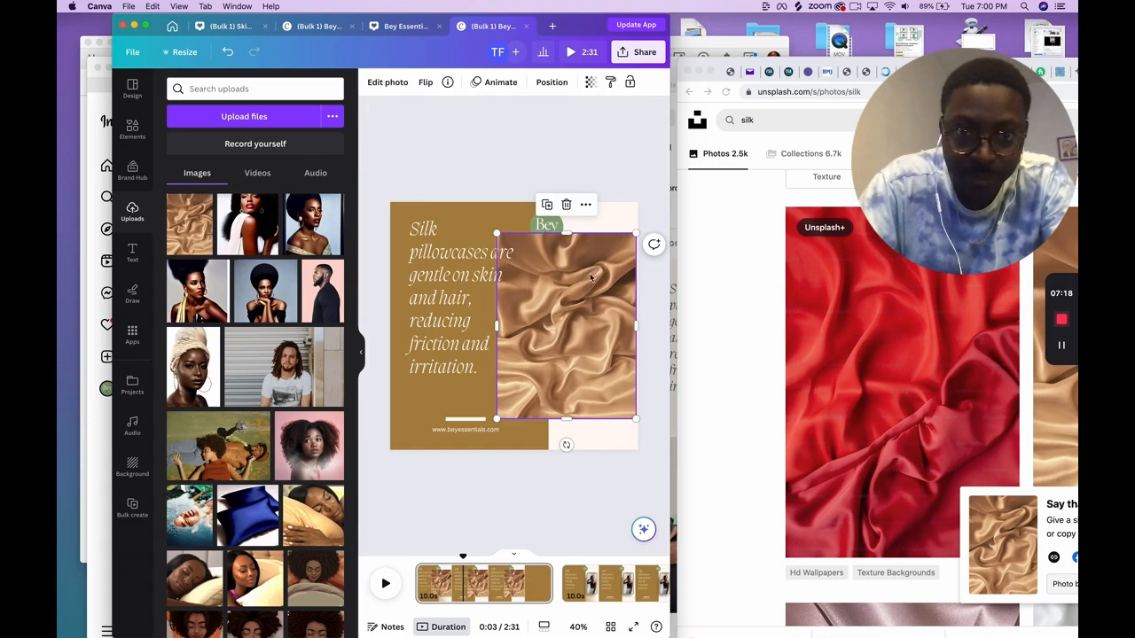
drag(566, 234, 572, 275)
drag(567, 417, 569, 383)
drag(558, 342, 583, 338)
Edit the benefit text to read "Silk is gentle on skin and hair, reducing friction and irritation."
click(488, 259)
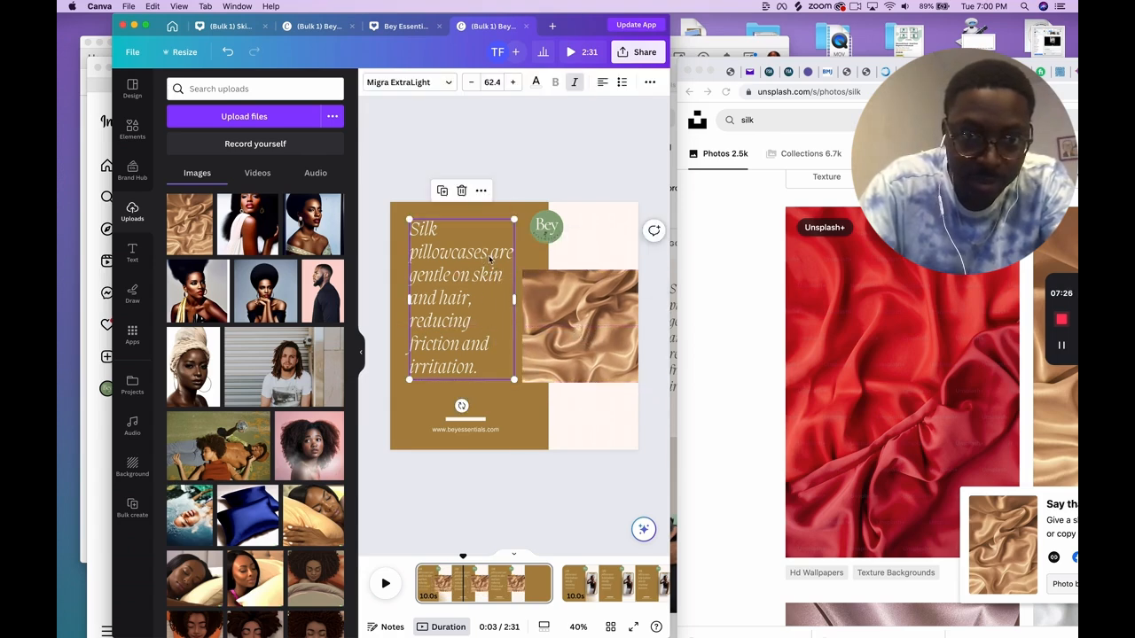
click(488, 259)
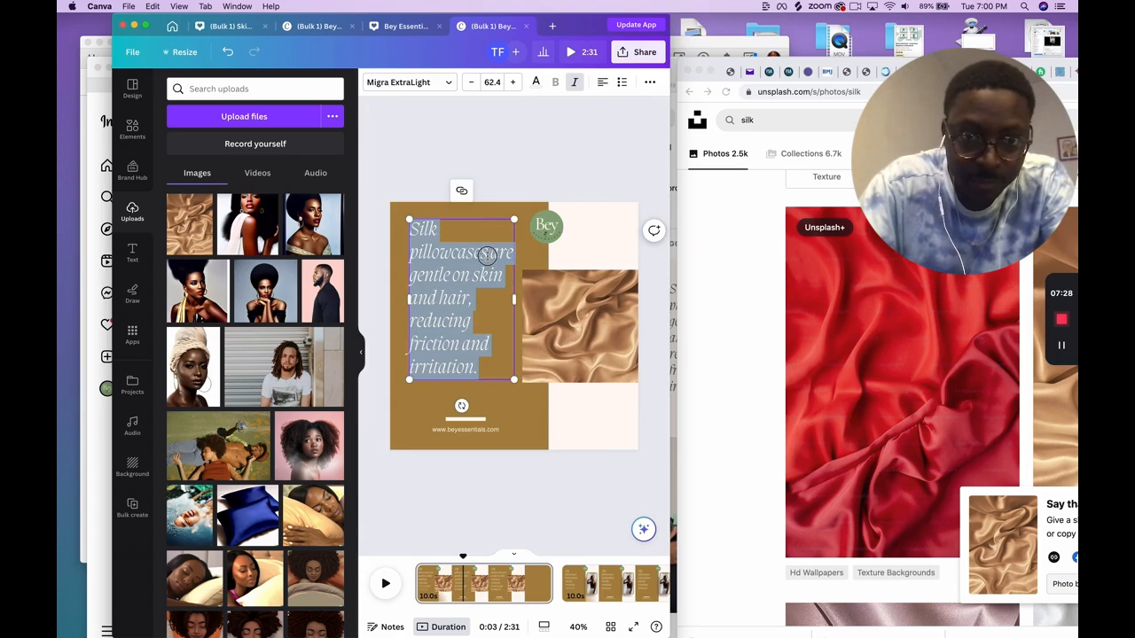
click(486, 254)
key(BackSpace)
key(BackSpace)
key(BackSpace)
key(BackSpace)
key(BackSpace)
key(BackSpace)
key(BackSpace)
key(BackSpace)
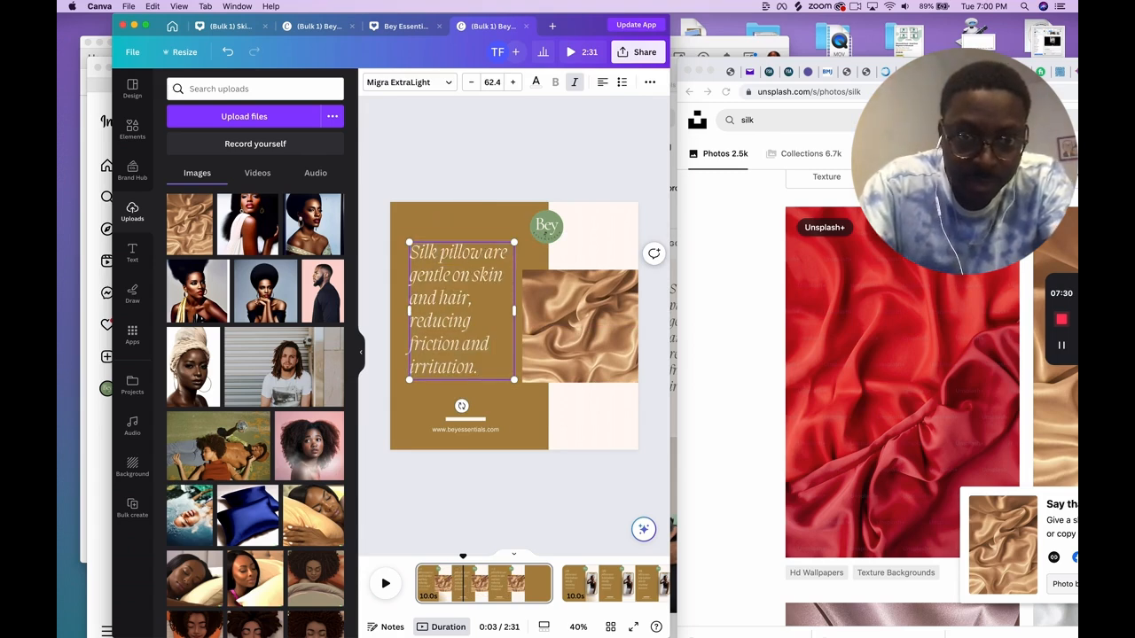
key(BackSpace)
key(BackSpace)
key(BackSpace)
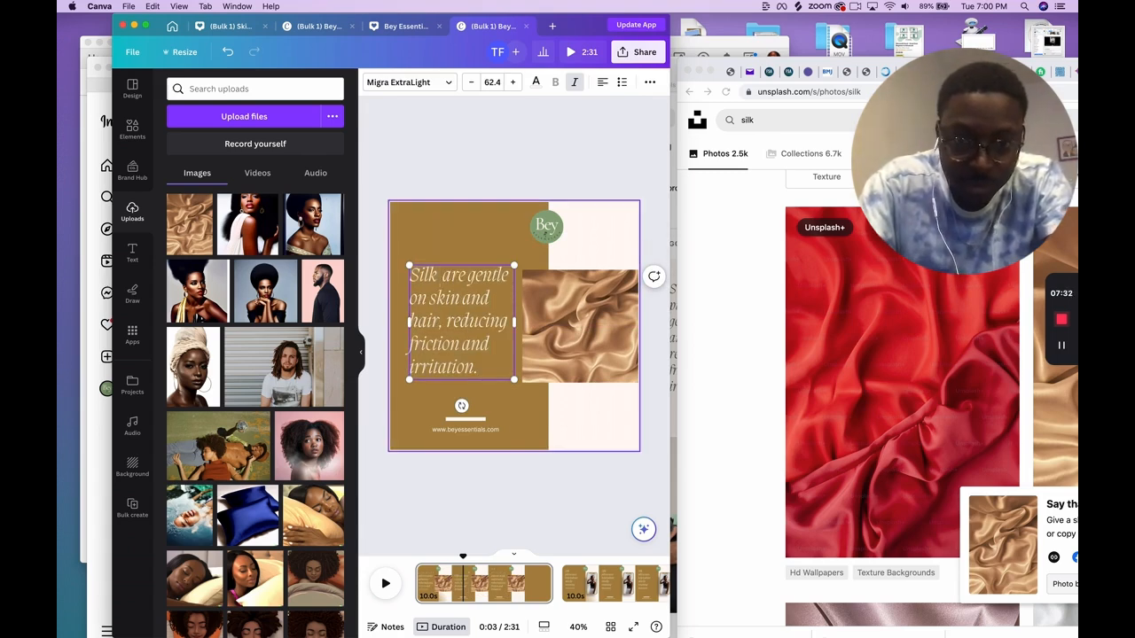
text(is)
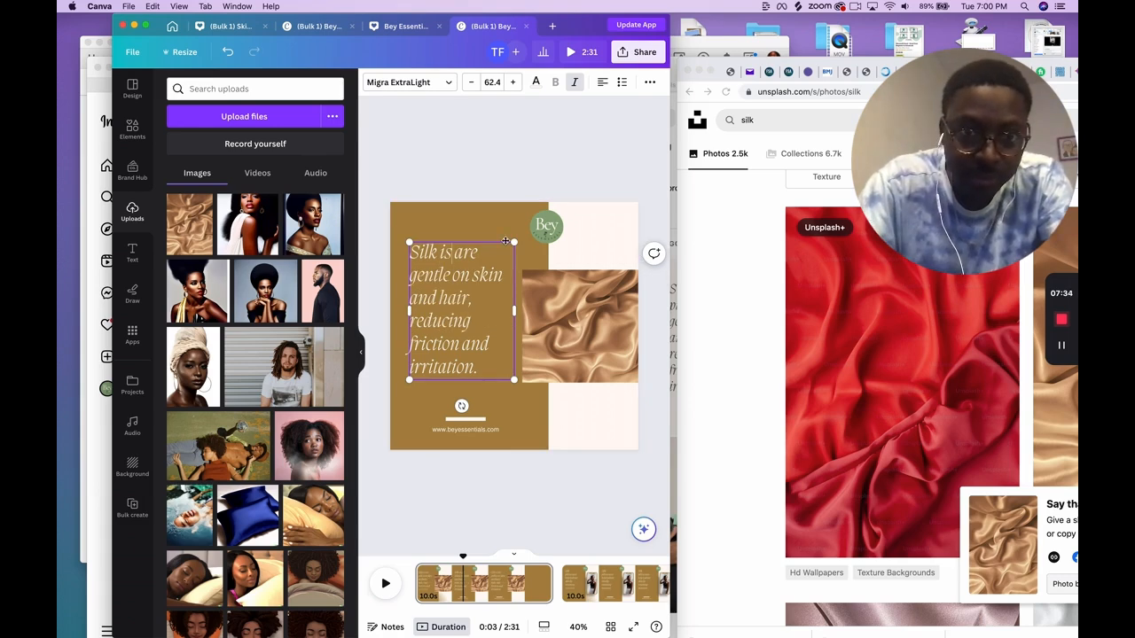
key(Delete)
key(Delete)
key(Delete)
key(Delete)
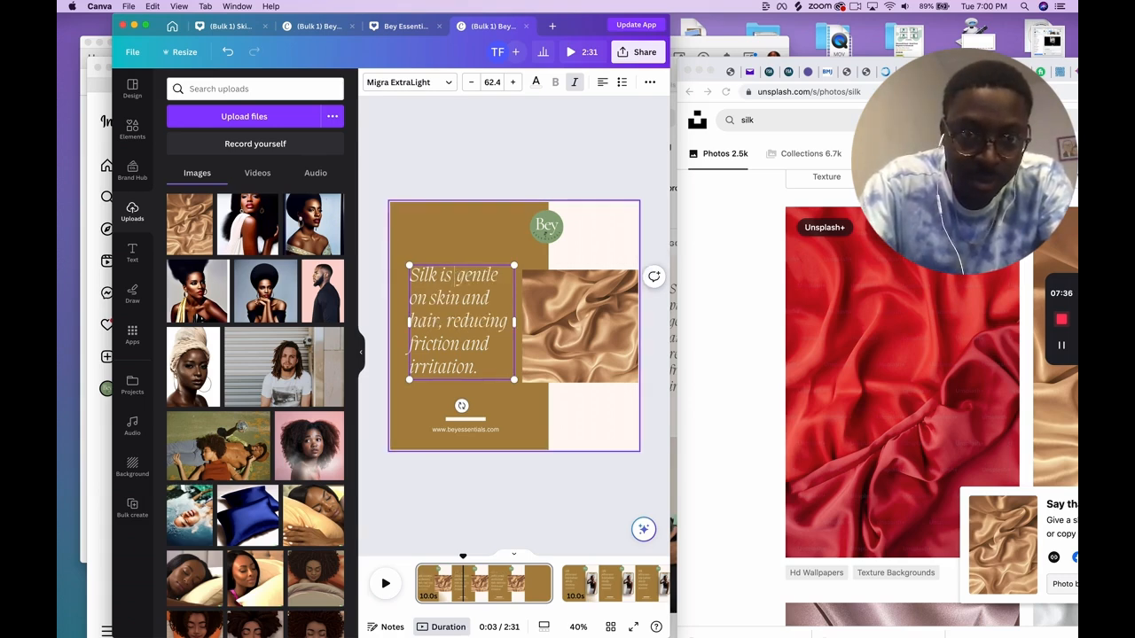
key(Delete)
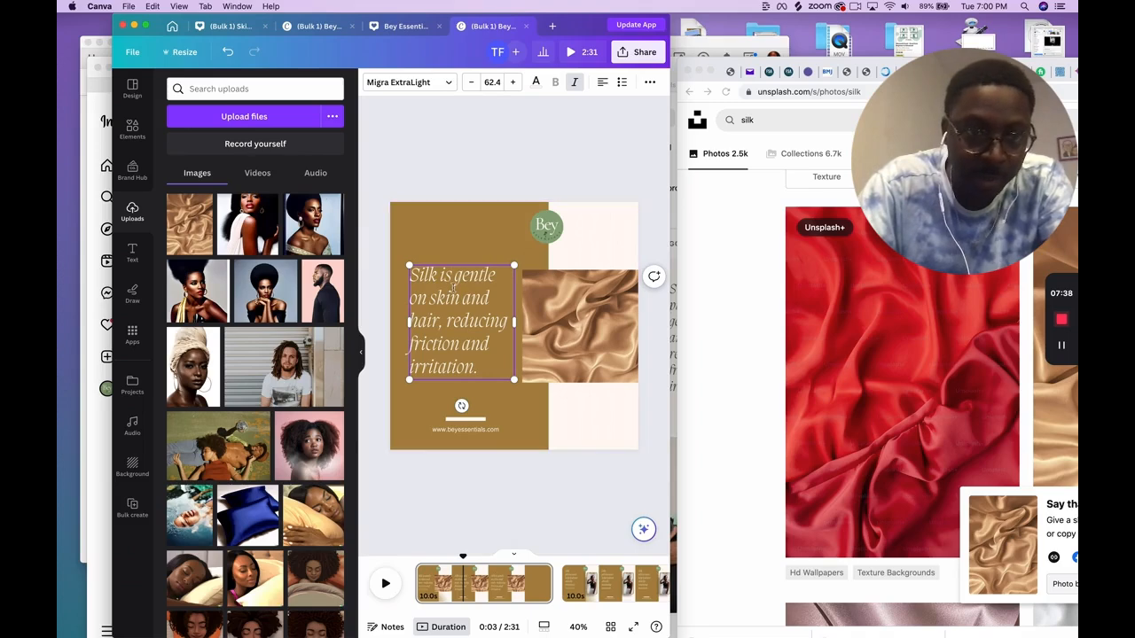
click(464, 246)
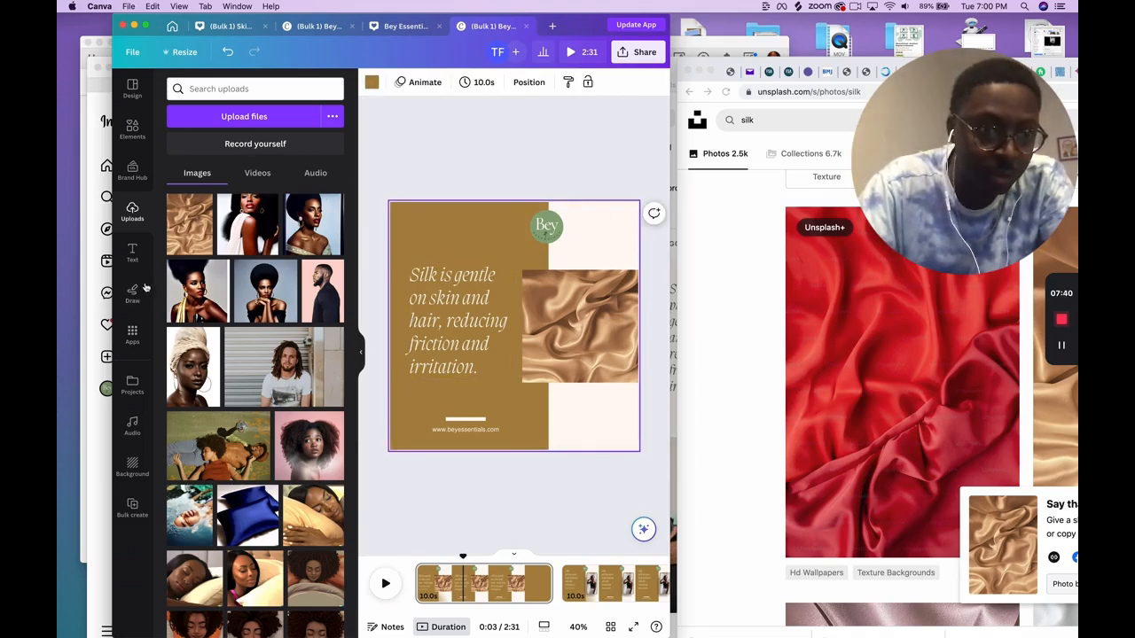
Shuffle the Bey Essentials brand palette on the page until the text area is dark green with light text
click(132, 172)
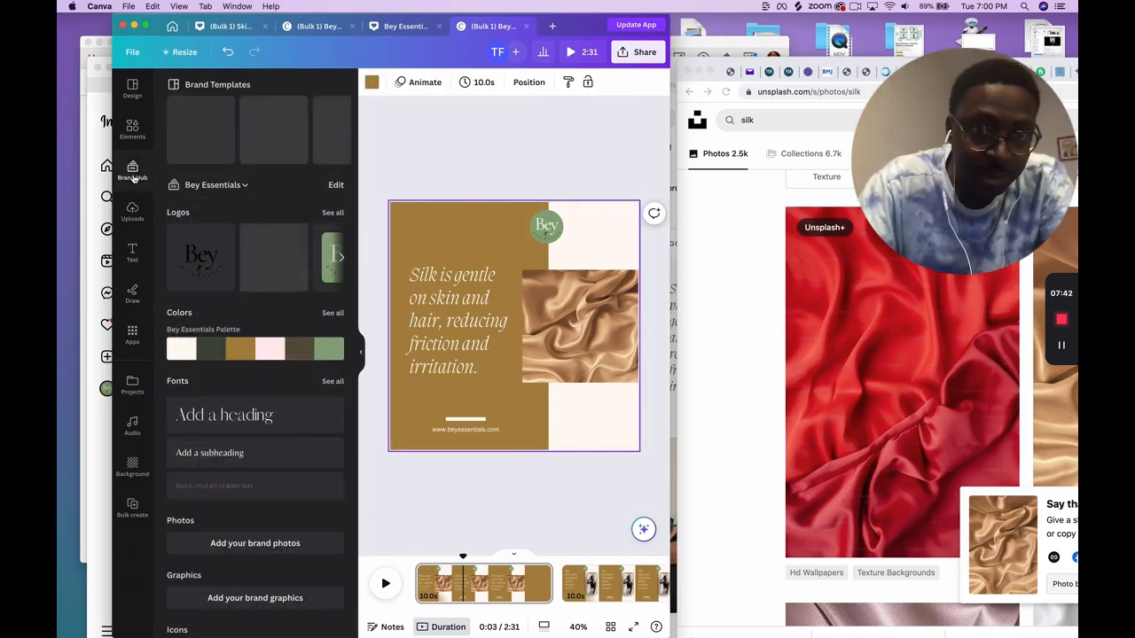
click(245, 349)
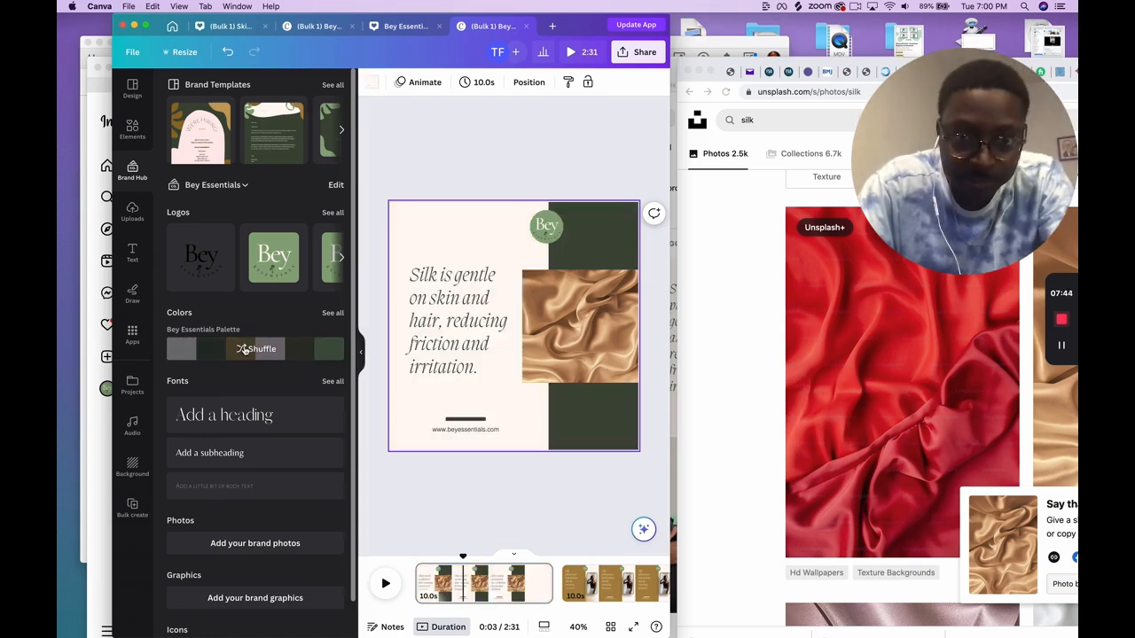
click(245, 349)
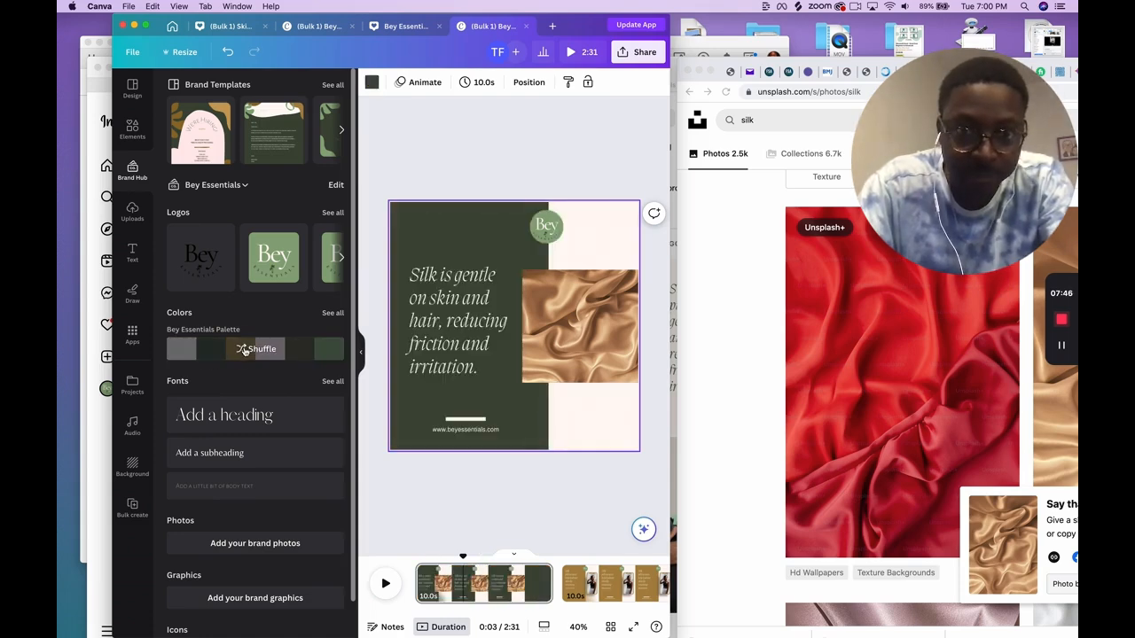
Examine the adjustment sliders, filters and effects available for the silk photo
click(606, 350)
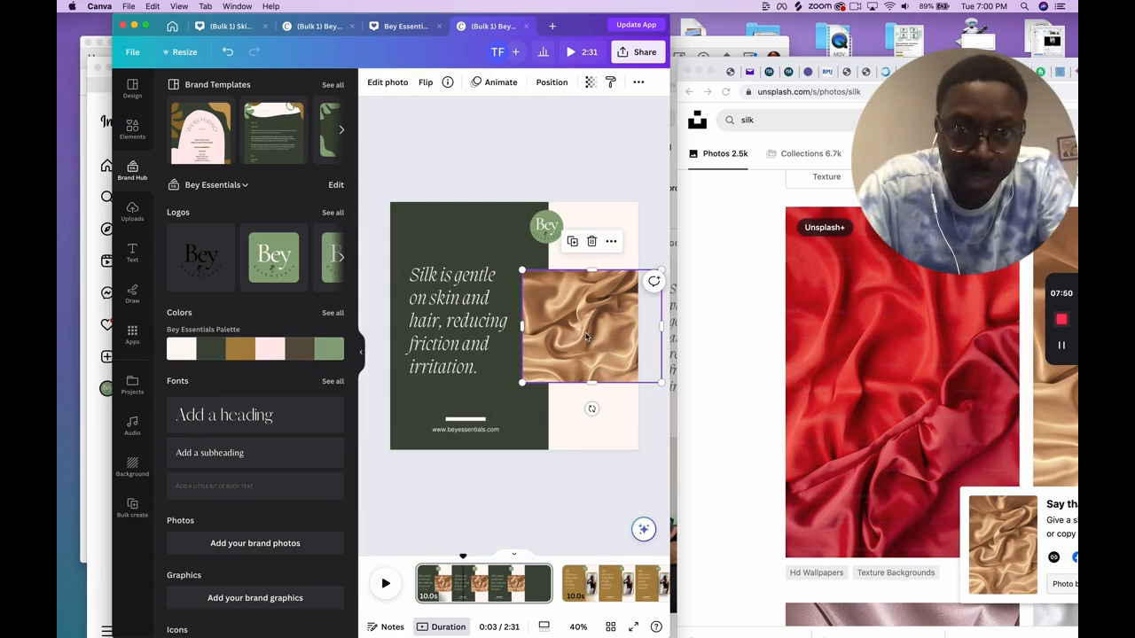
click(403, 82)
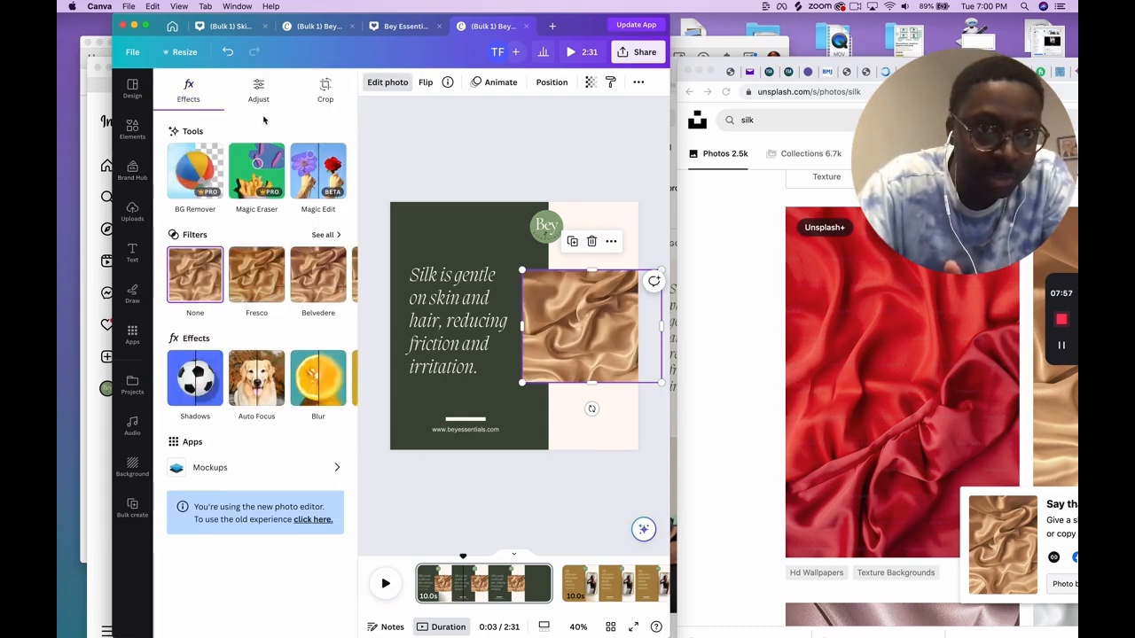
click(258, 88)
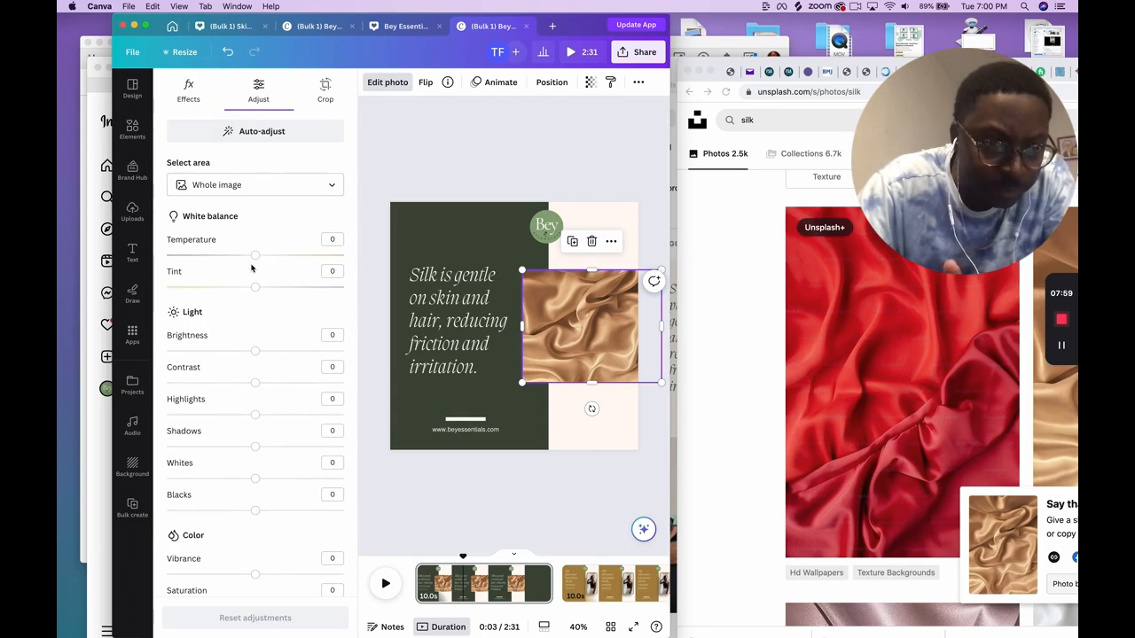
scroll(252, 267, down, 5)
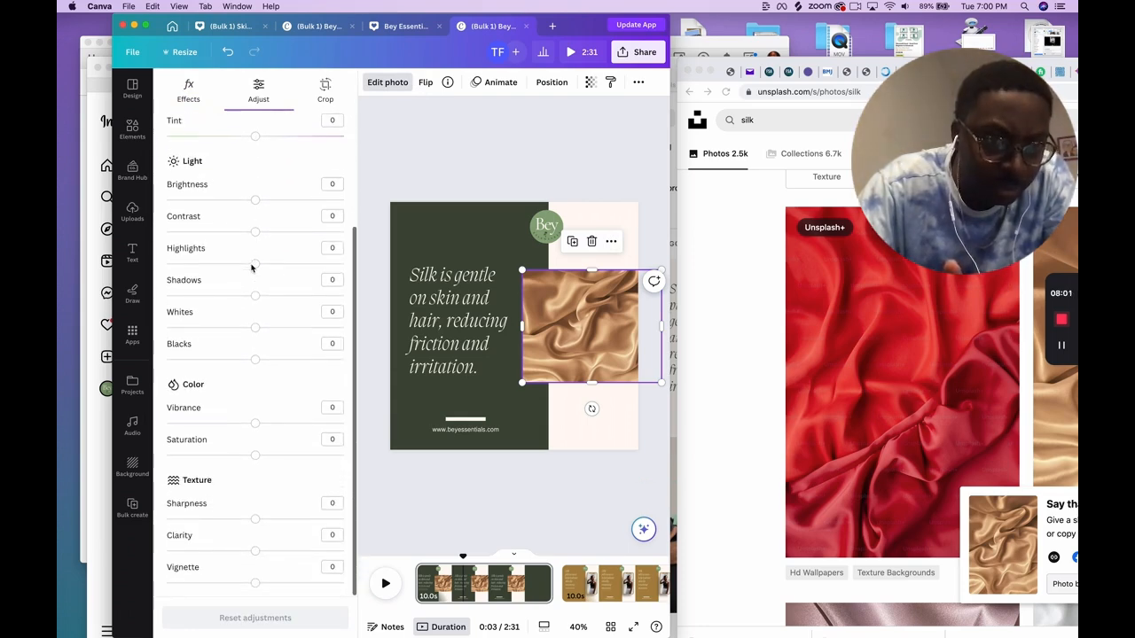
click(191, 92)
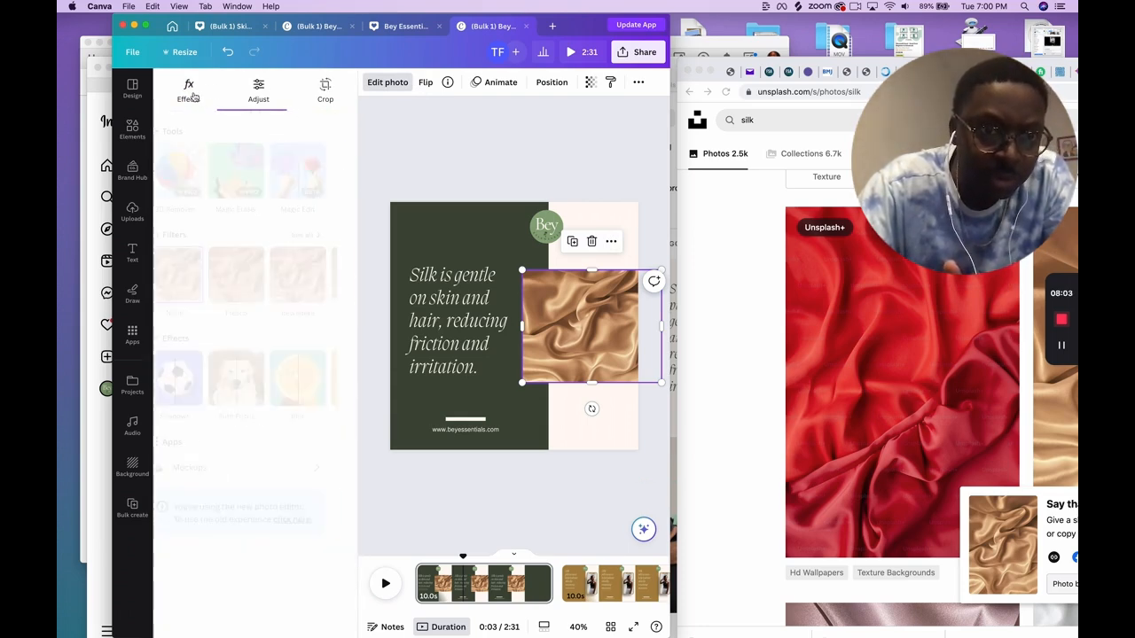
click(277, 266)
scroll(277, 275, right, 5)
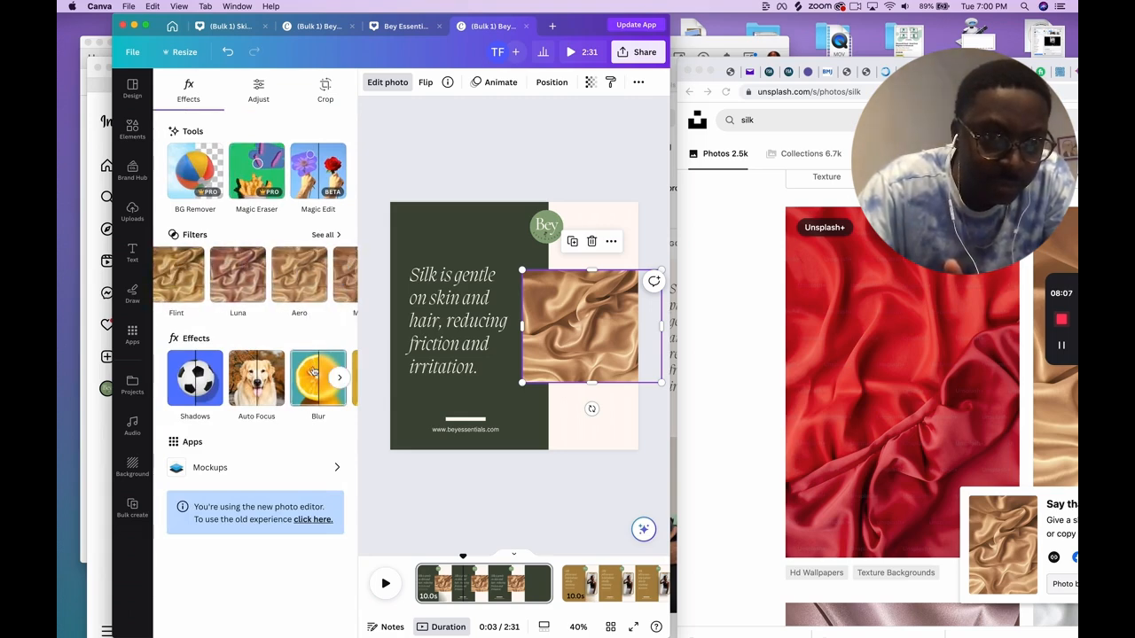
scroll(312, 370, right, 2)
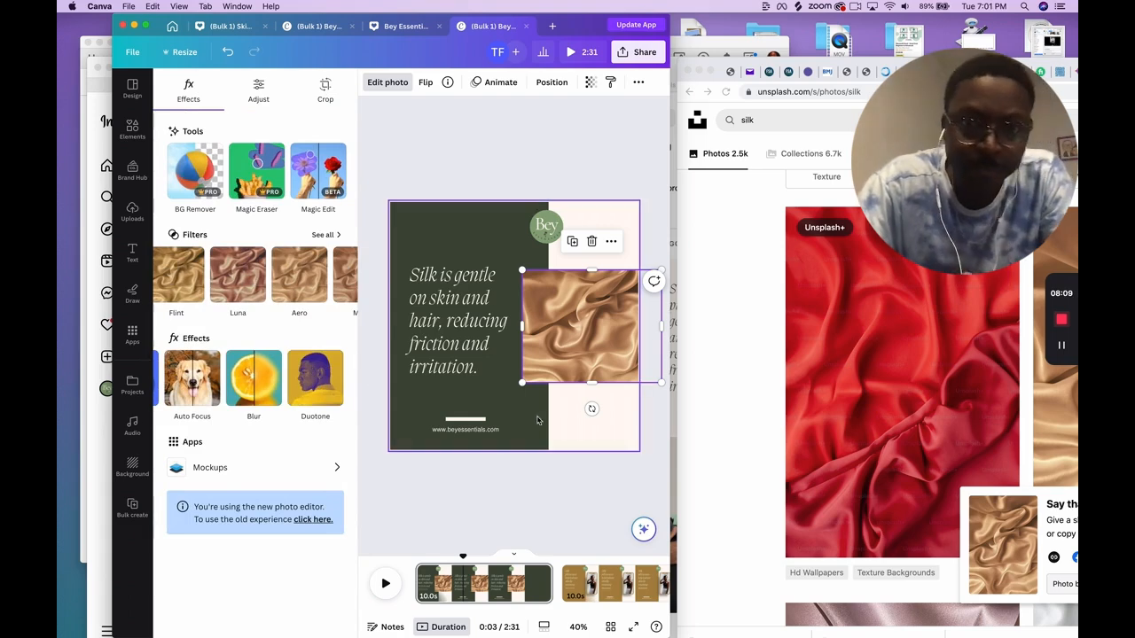
click(651, 246)
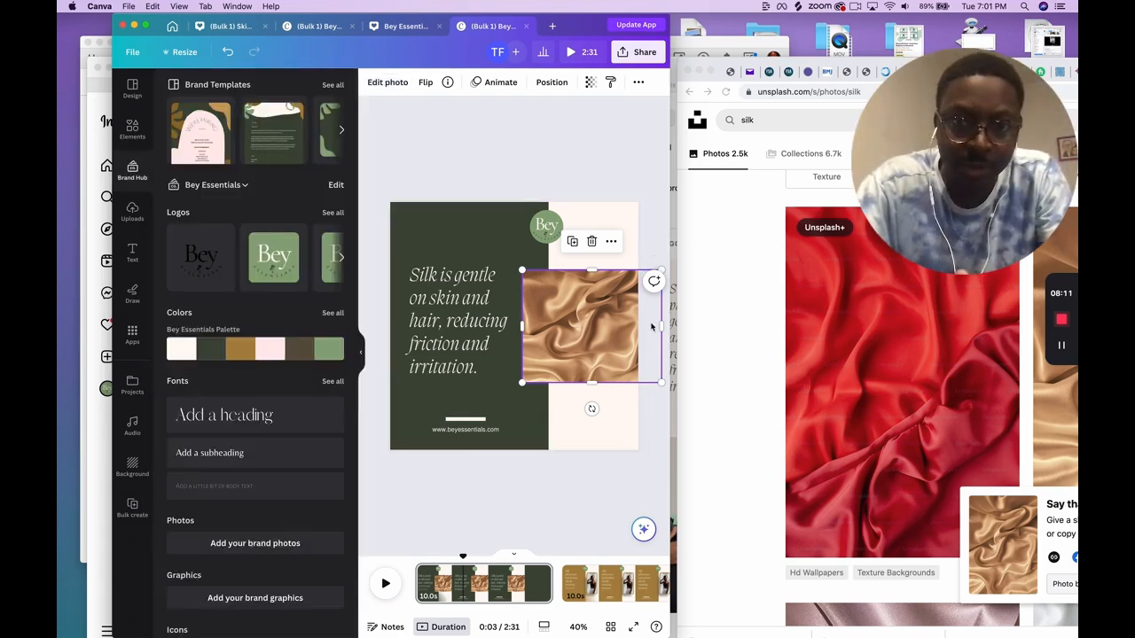
Crop the silk photo's outer side inward to a width of about 466, and extend its upper and lower edges to make it taller
drag(660, 326, 629, 328)
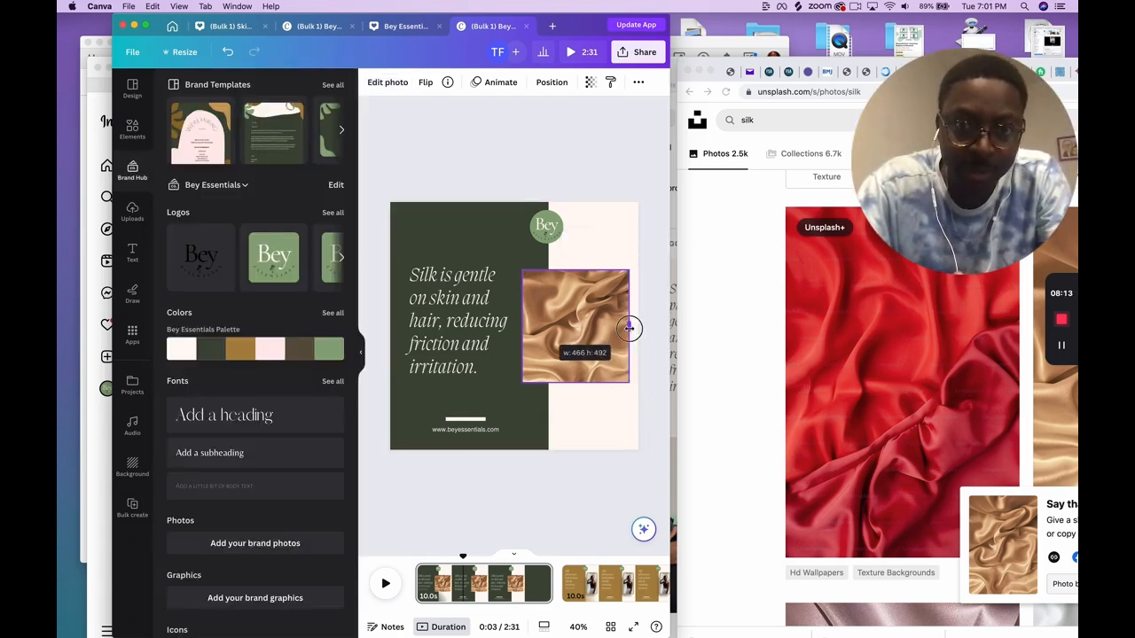
click(649, 209)
click(581, 266)
click(579, 301)
drag(575, 270, 575, 249)
drag(575, 383, 575, 398)
click(600, 184)
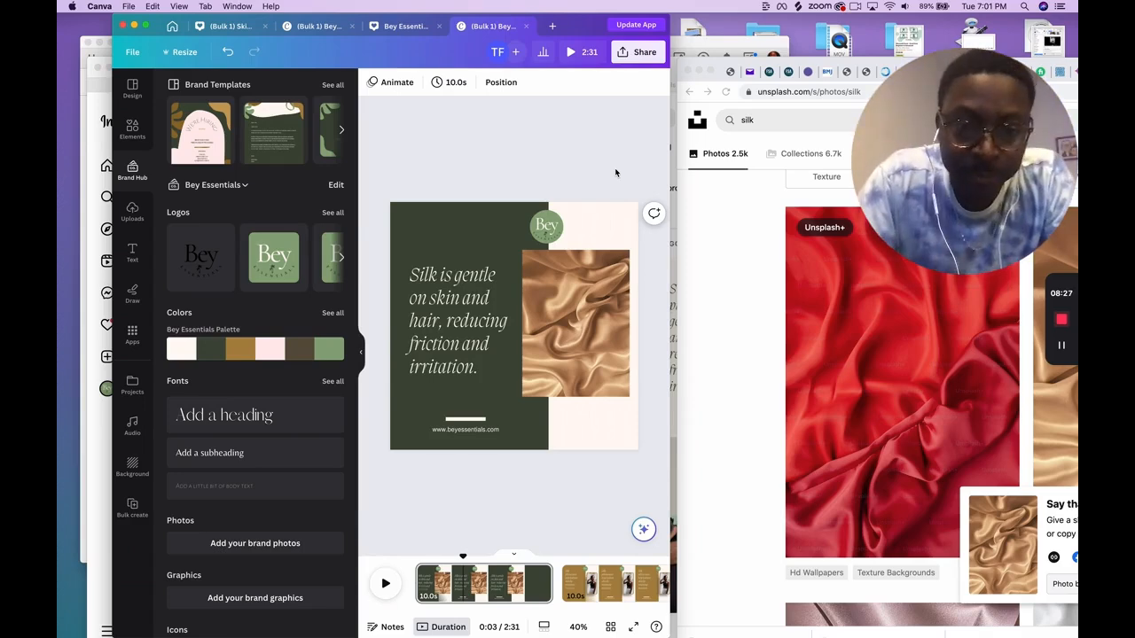
On page 3, move the text "Silk pillowcases prevent hair breakage and frizz." down to centre it roughly above the website address
click(601, 584)
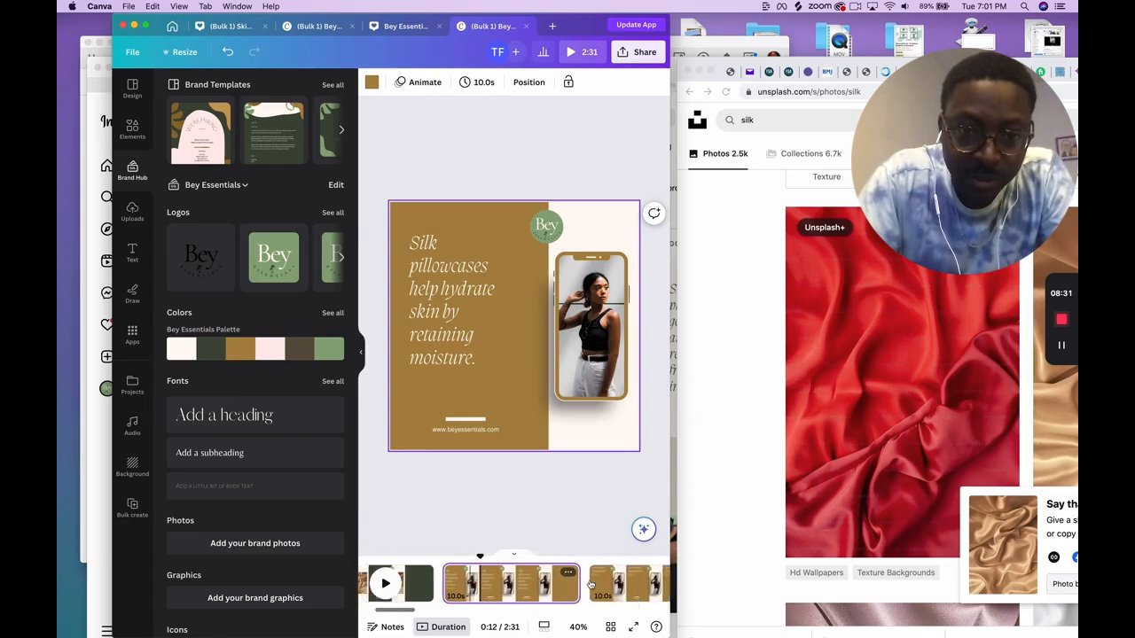
click(631, 584)
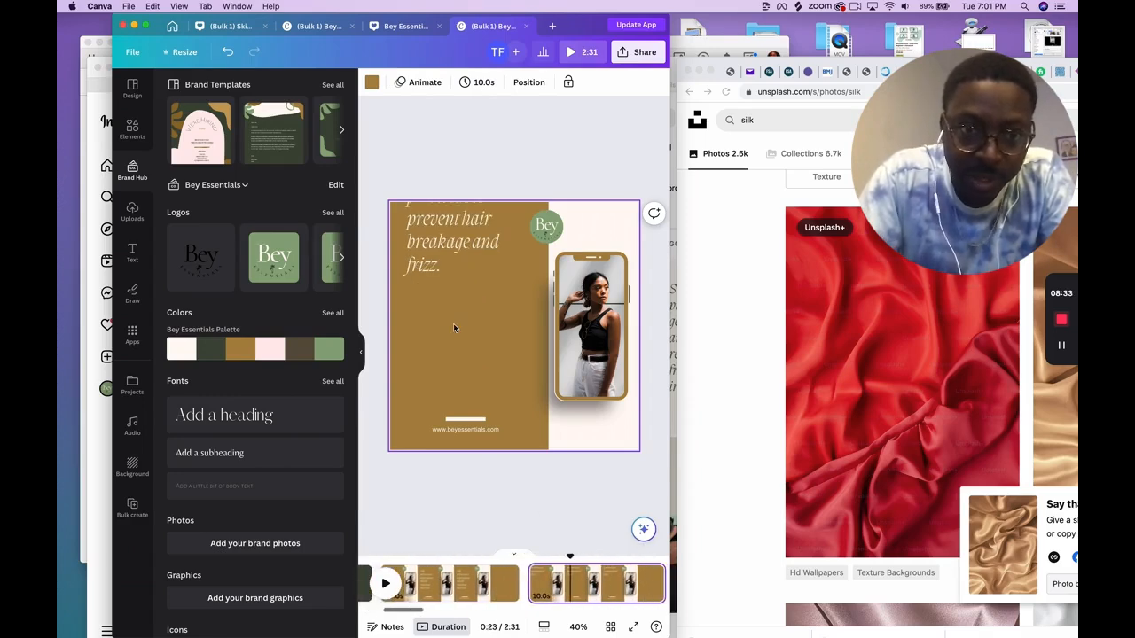
click(452, 287)
drag(461, 250, 459, 332)
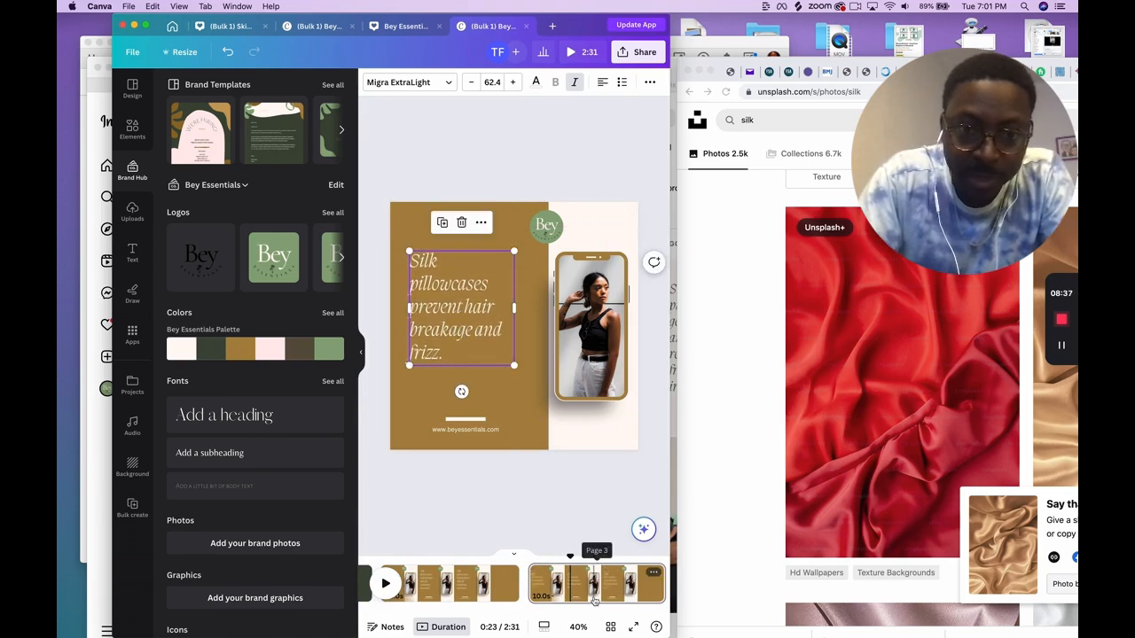
Look over the design's sharing and download options, close them, and return to the first page
scroll(595, 582, right, 2)
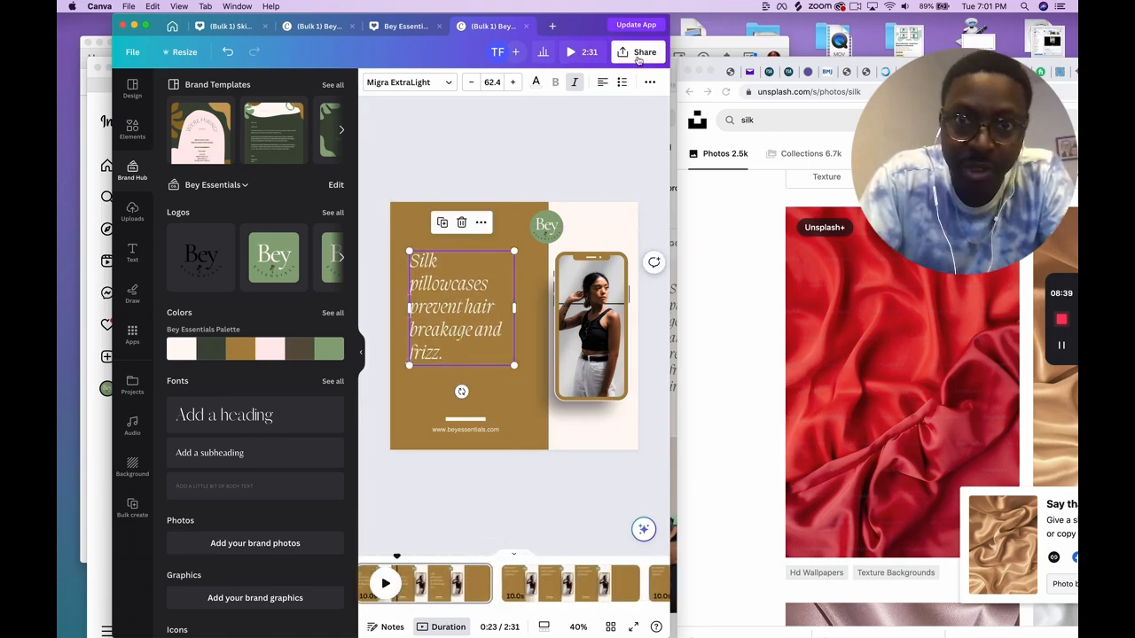
click(638, 53)
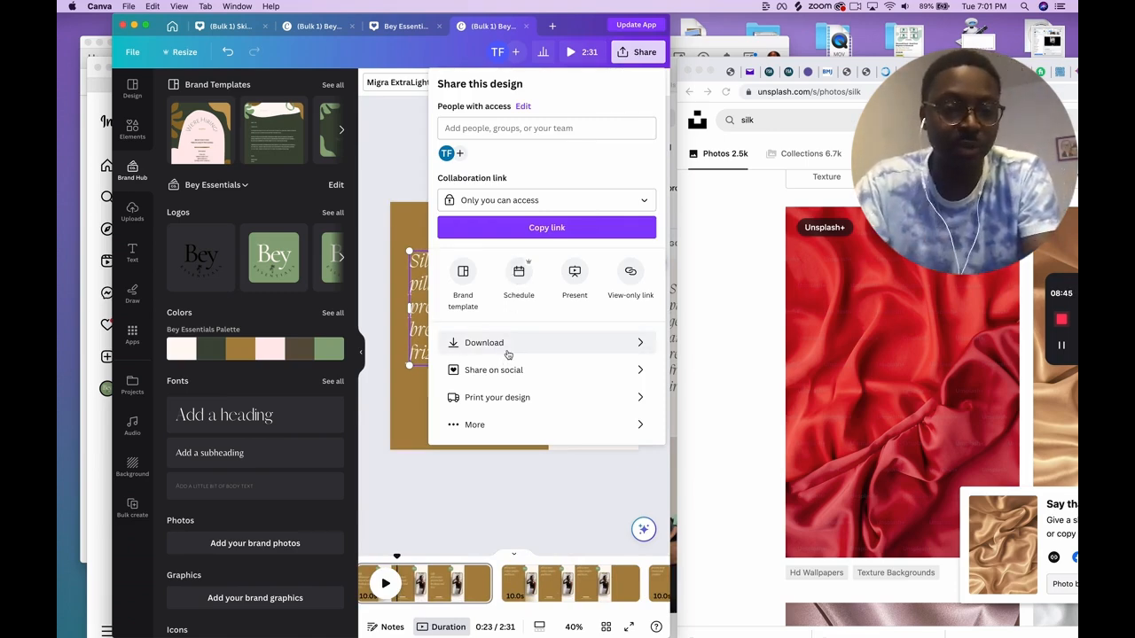
click(495, 479)
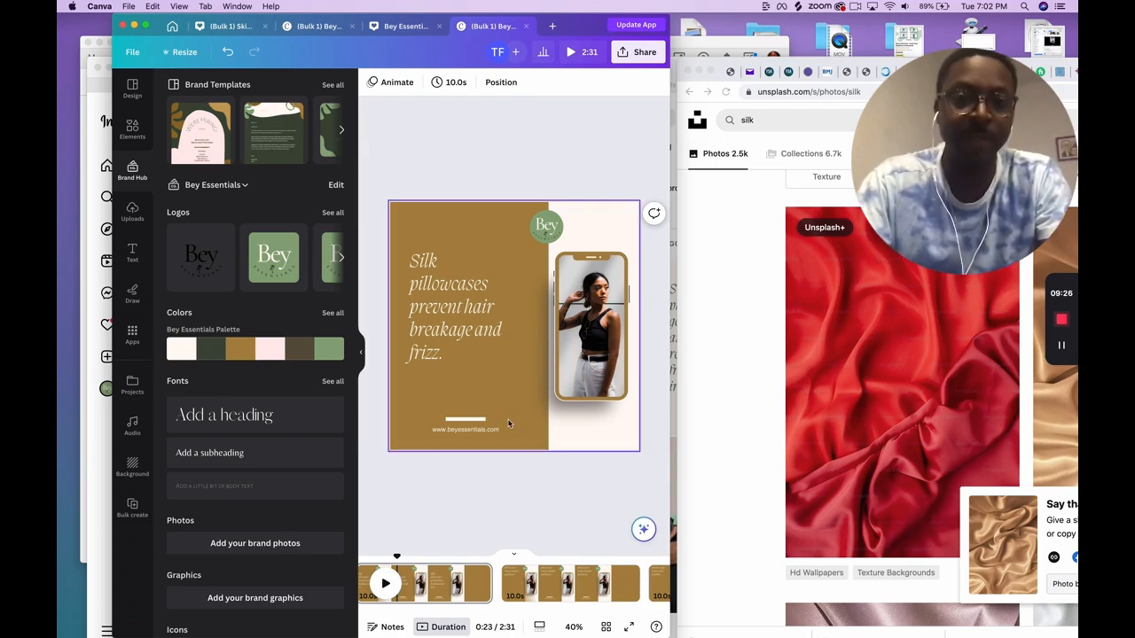
scroll(446, 601, left, 5)
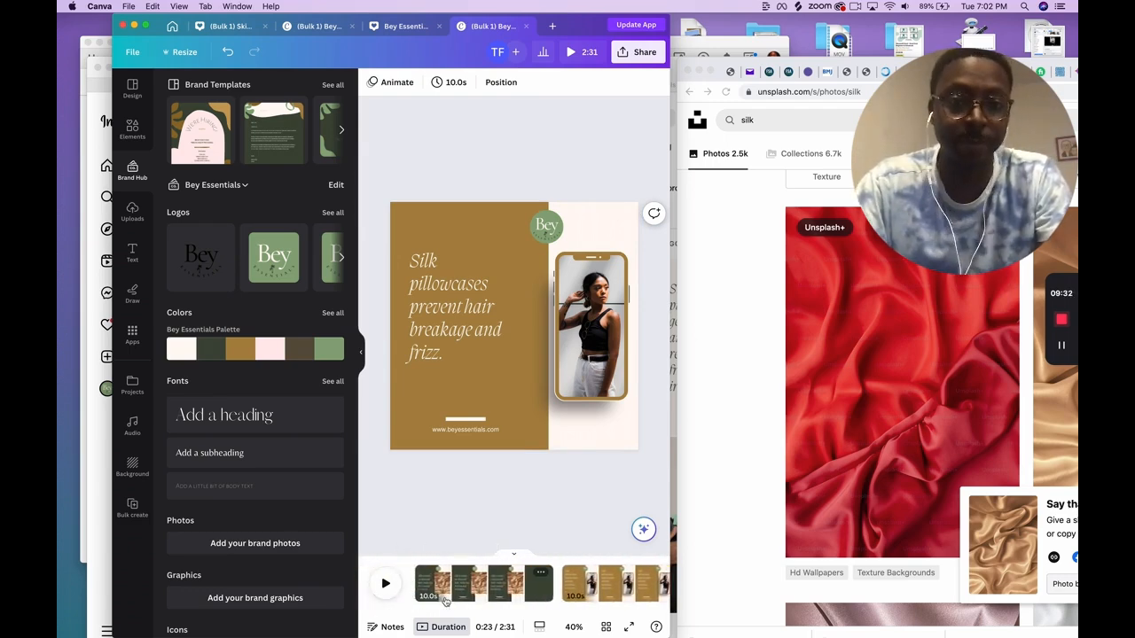
click(452, 601)
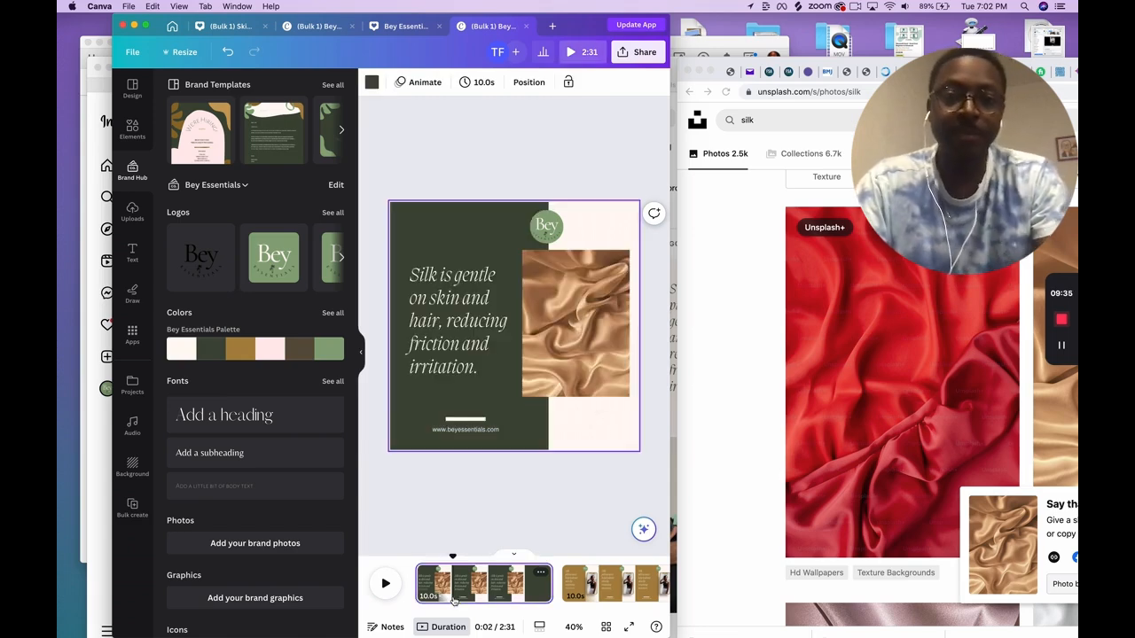